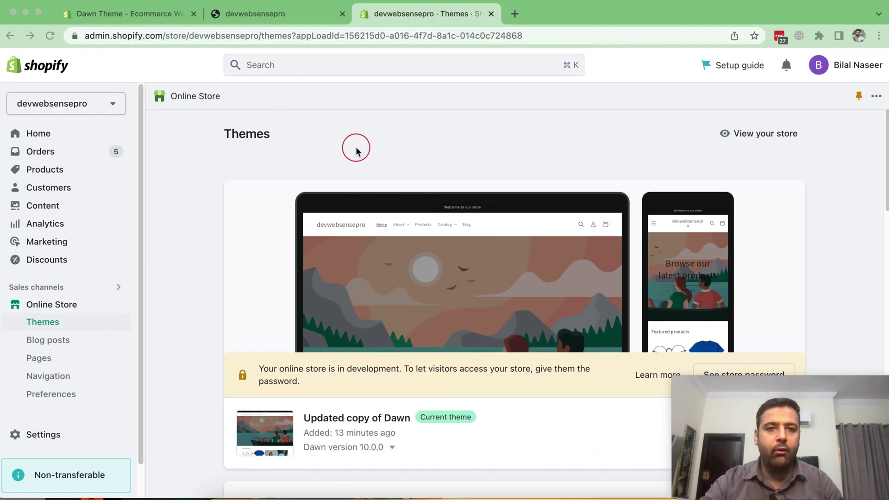
scroll(350, 122, down, 3)
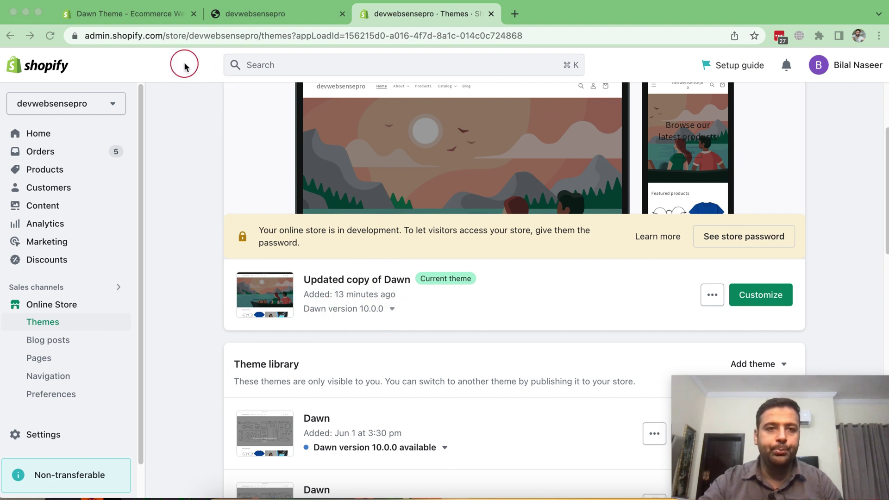
- Read the Dawn 10.0.0 release notes, highlighting the fade-in animations and new color schemes notes
click(160, 14)
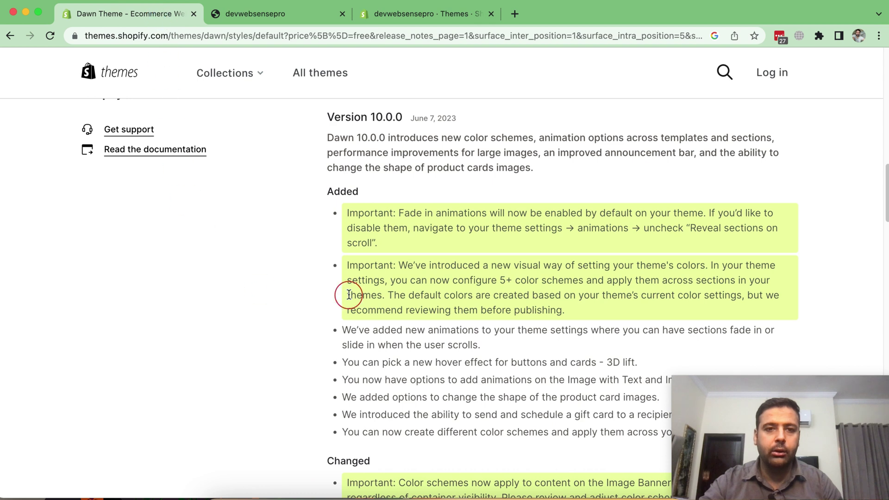
scroll(348, 294, up, 2)
scroll(349, 295, up, 1)
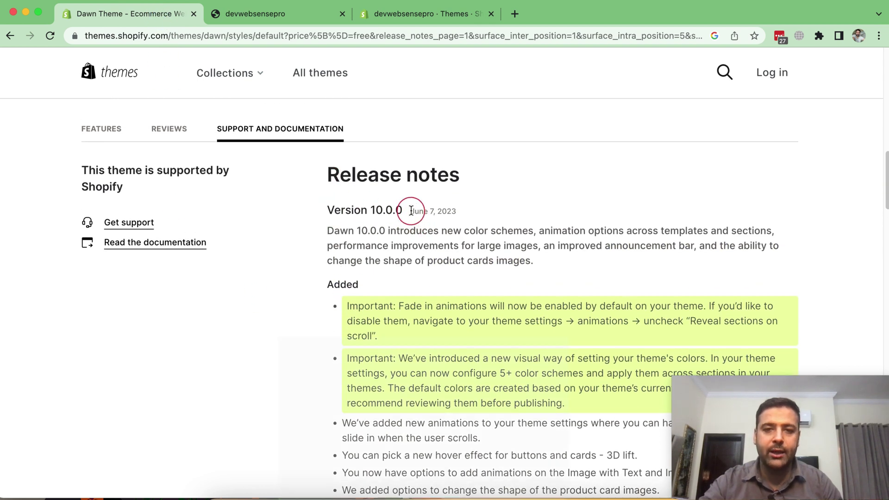
double_click(451, 211)
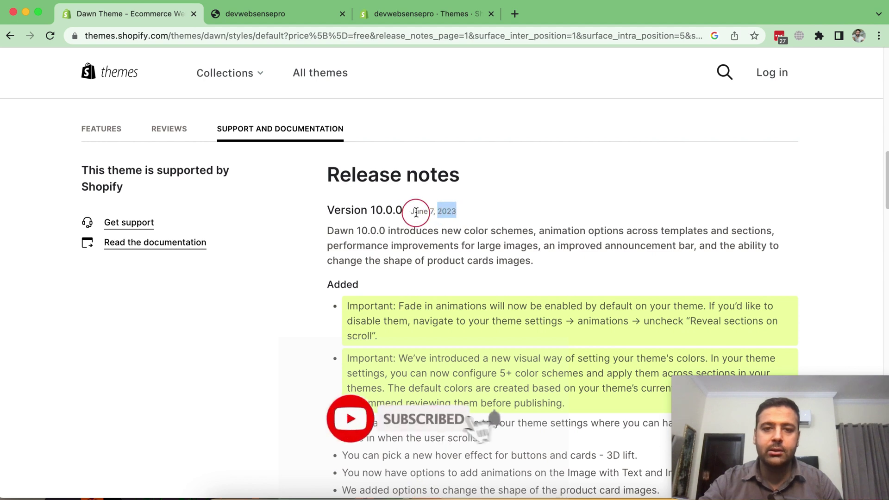
click(454, 195)
scroll(454, 195, down, 2)
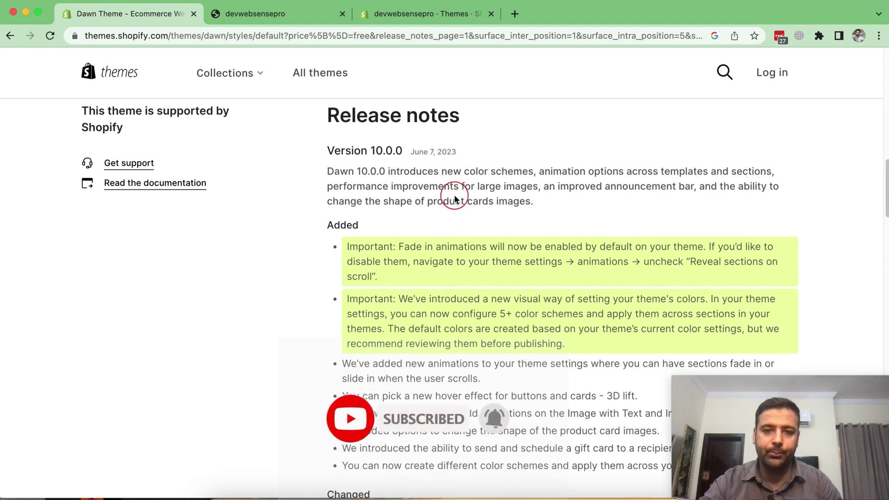
drag(347, 246, 385, 280)
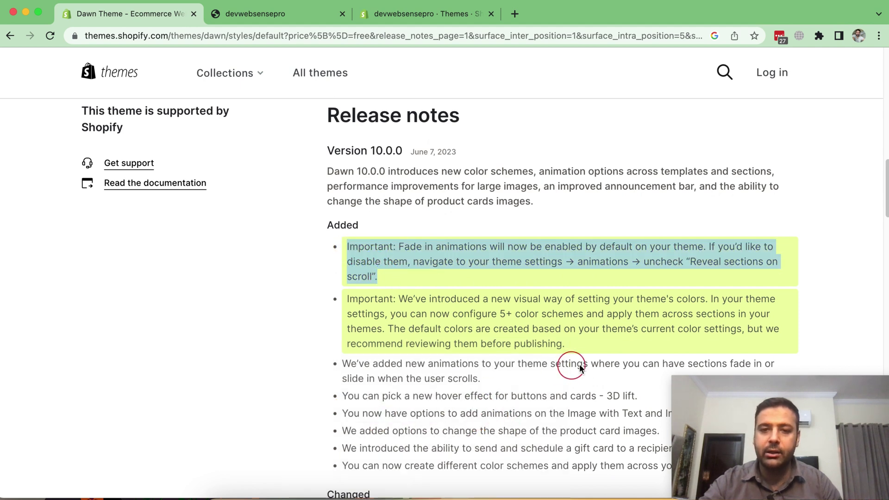
drag(585, 357, 349, 302)
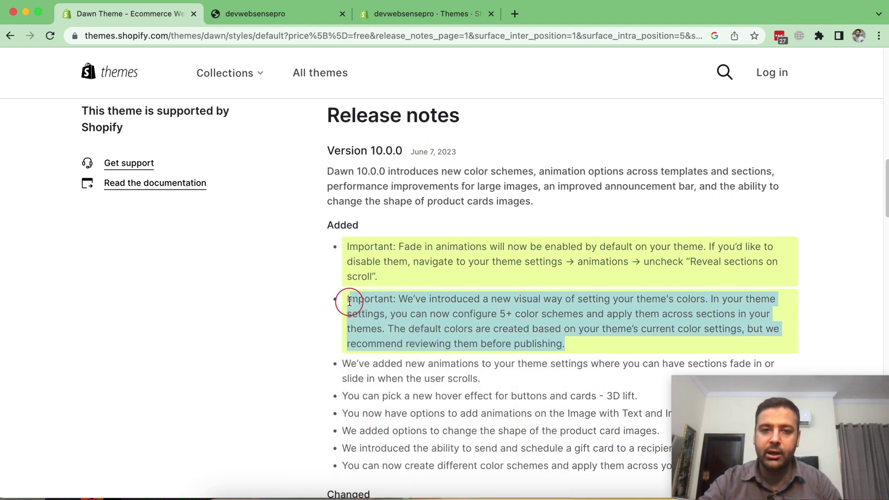
drag(388, 279, 346, 251)
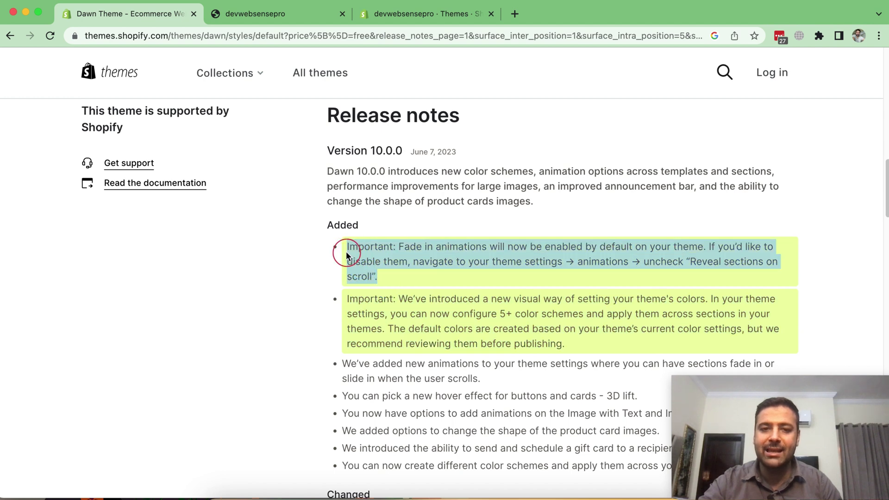
click(308, 297)
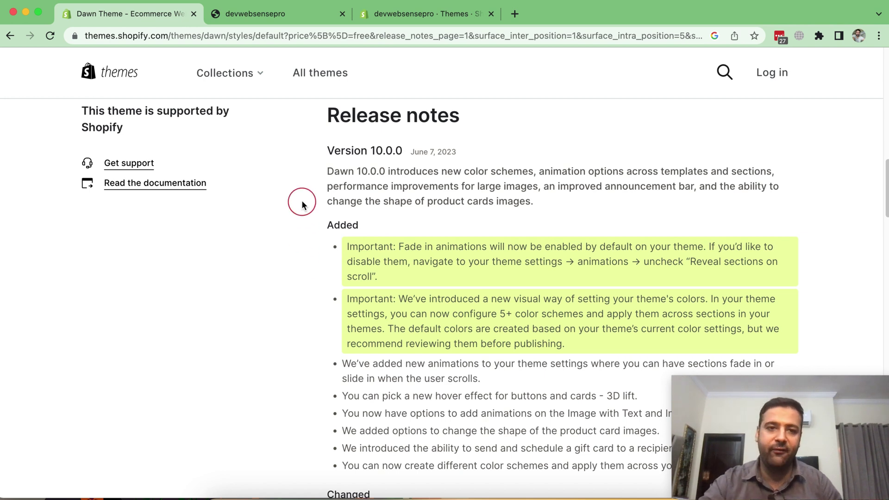
click(275, 18)
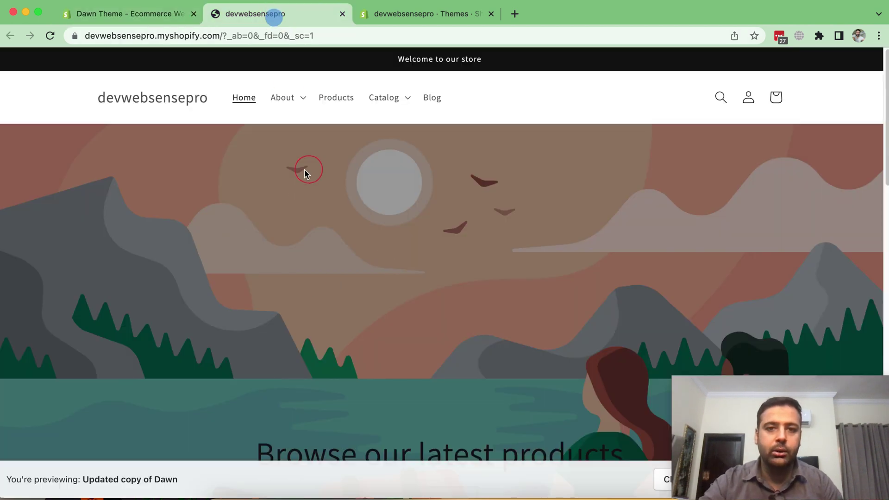
scroll(292, 180, down, 2)
scroll(286, 171, down, 2)
scroll(286, 171, down, 4)
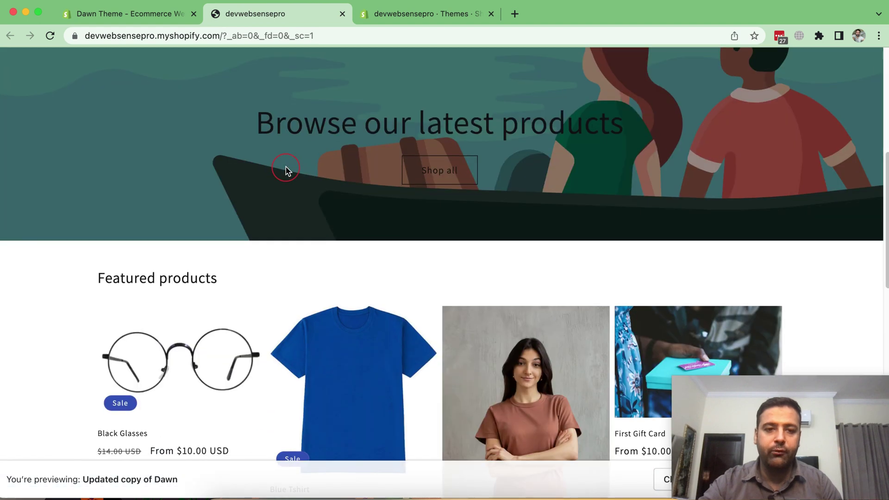
scroll(286, 170, down, 1)
scroll(285, 166, down, 3)
scroll(284, 169, down, 3)
scroll(264, 202, down, 3)
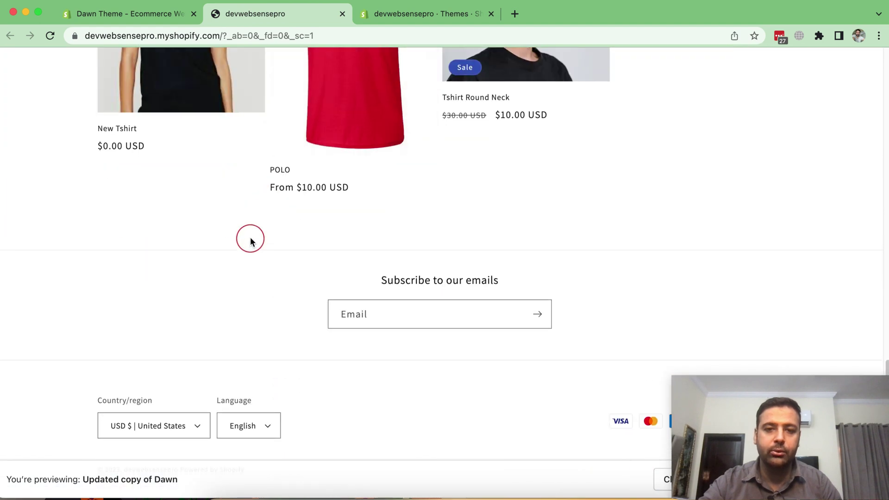
scroll(251, 240, up, 5)
scroll(248, 238, up, 4)
scroll(248, 239, up, 4)
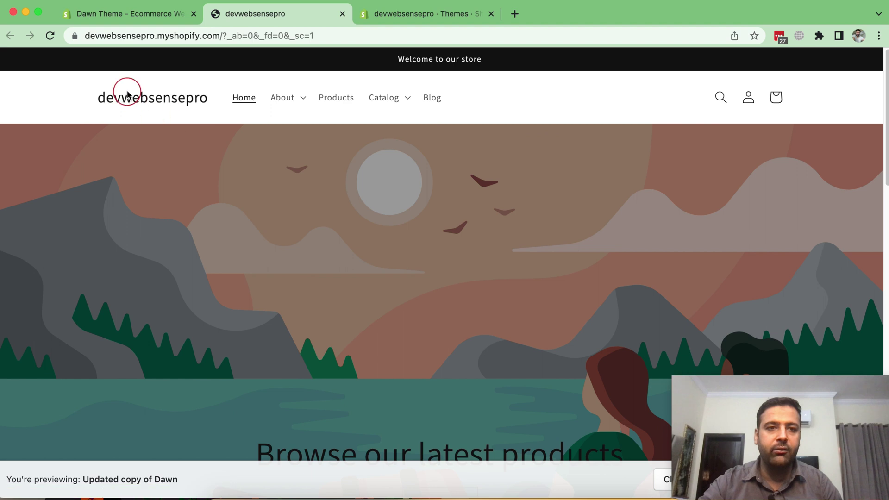
click(50, 36)
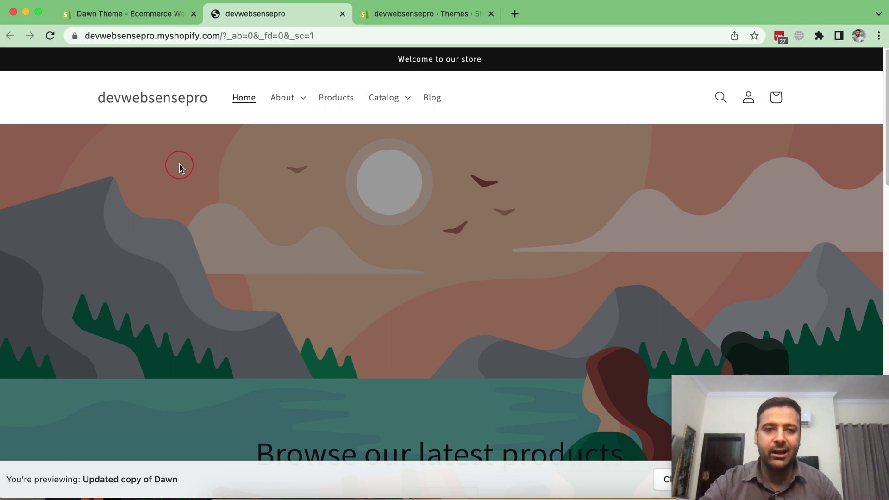
scroll(179, 167, down, 2)
scroll(179, 168, down, 3)
scroll(179, 167, down, 1)
scroll(179, 167, down, 2)
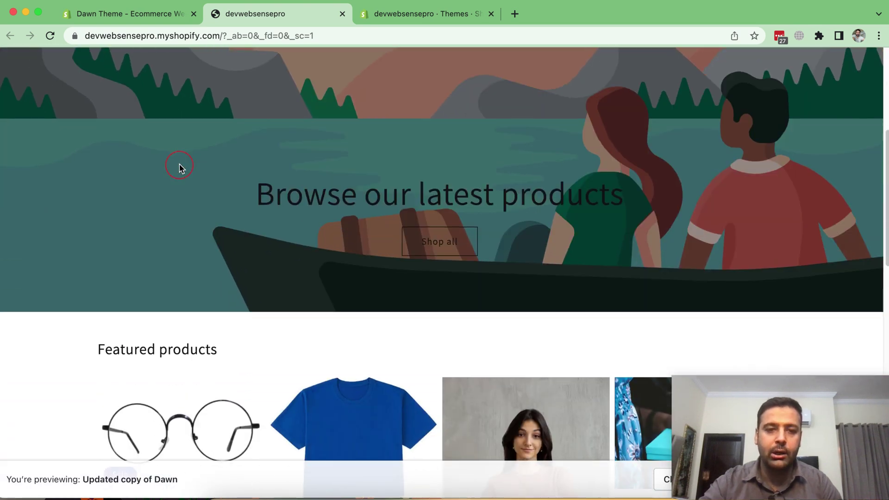
scroll(179, 166, down, 2)
scroll(179, 167, down, 2)
scroll(179, 166, down, 4)
scroll(179, 167, down, 2)
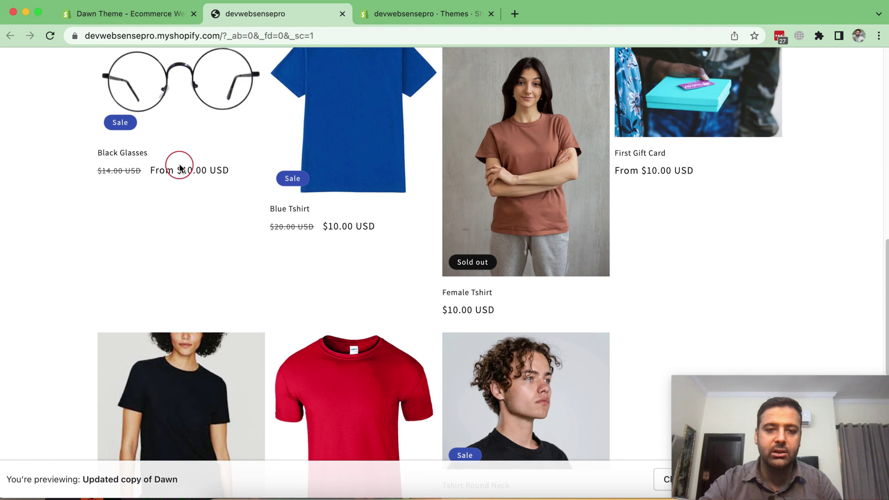
scroll(180, 167, down, 3)
scroll(64, 145, down, 3)
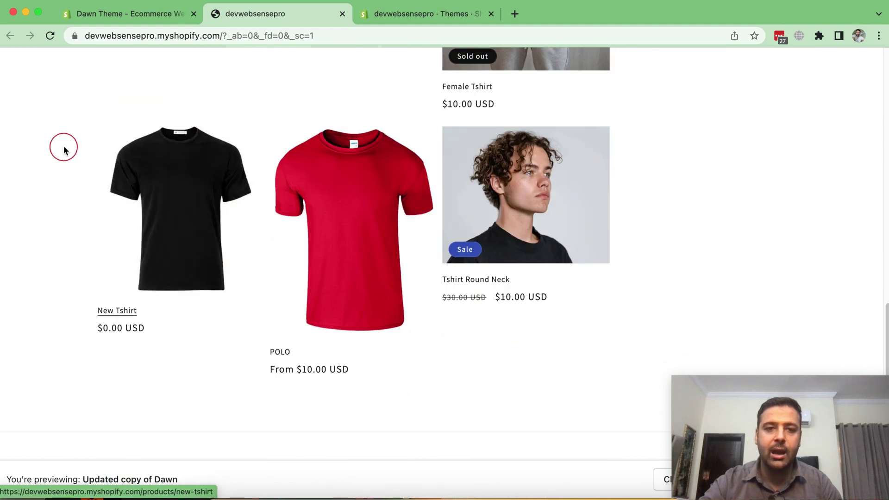
scroll(64, 148, down, 2)
scroll(63, 150, down, 2)
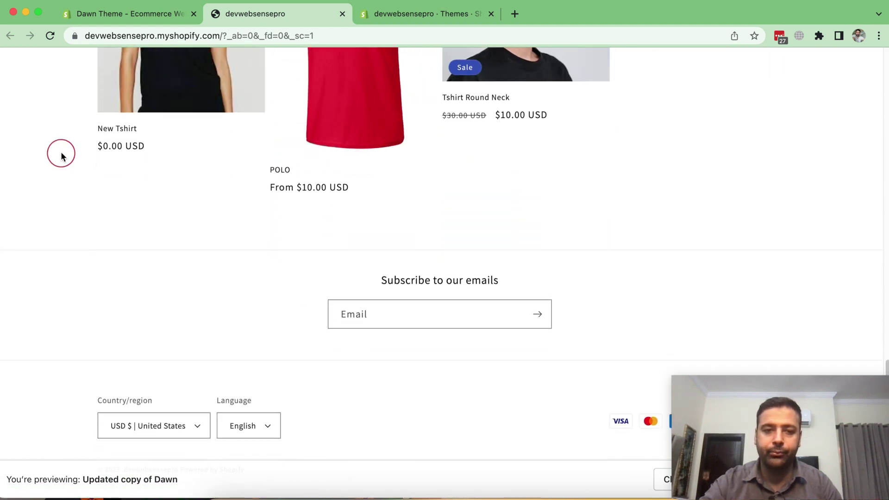
scroll(56, 202, up, 5)
scroll(56, 201, up, 3)
scroll(56, 205, up, 5)
scroll(57, 205, up, 1)
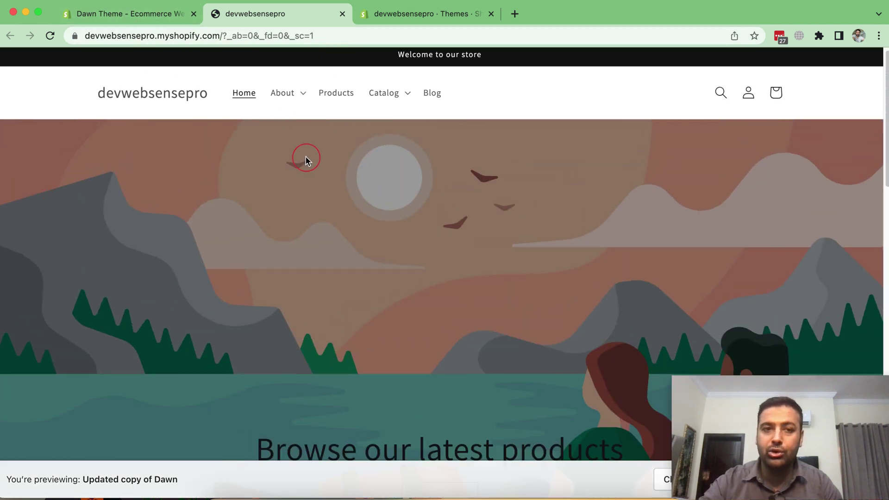
- Open Updated copy of Dawn in the editor, untick Reveal sections on scroll under Animations, and save
click(394, 21)
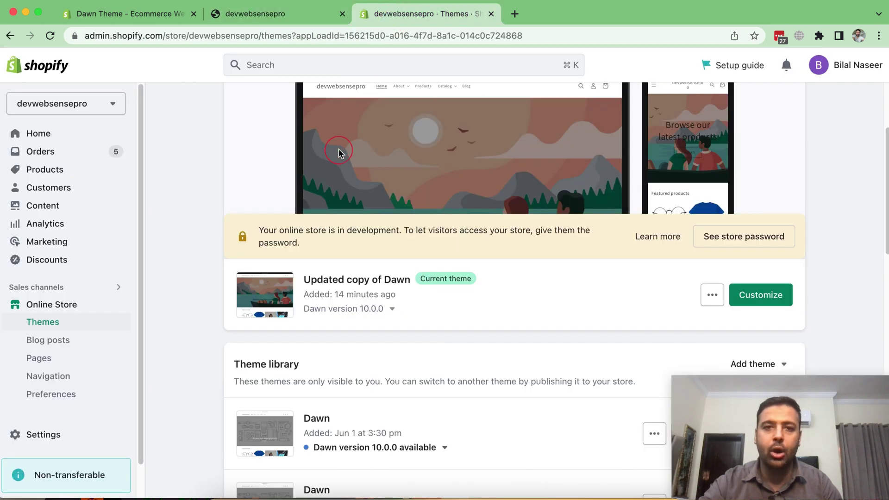
click(776, 299)
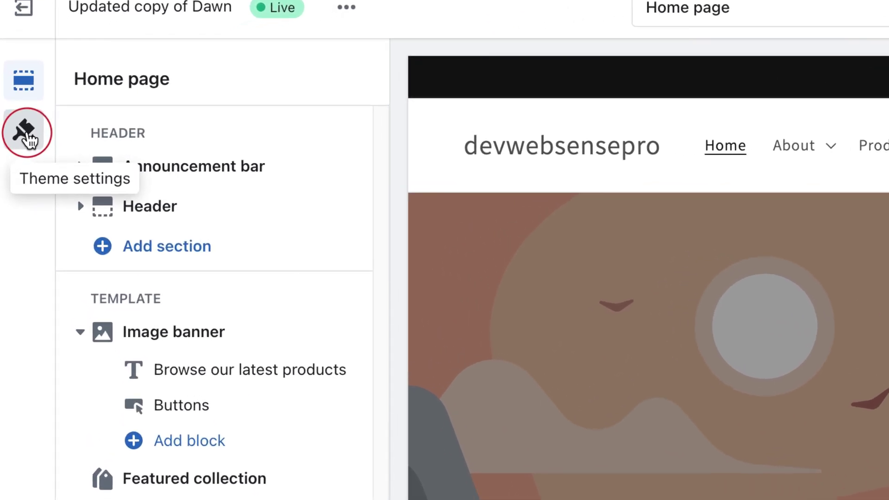
click(27, 134)
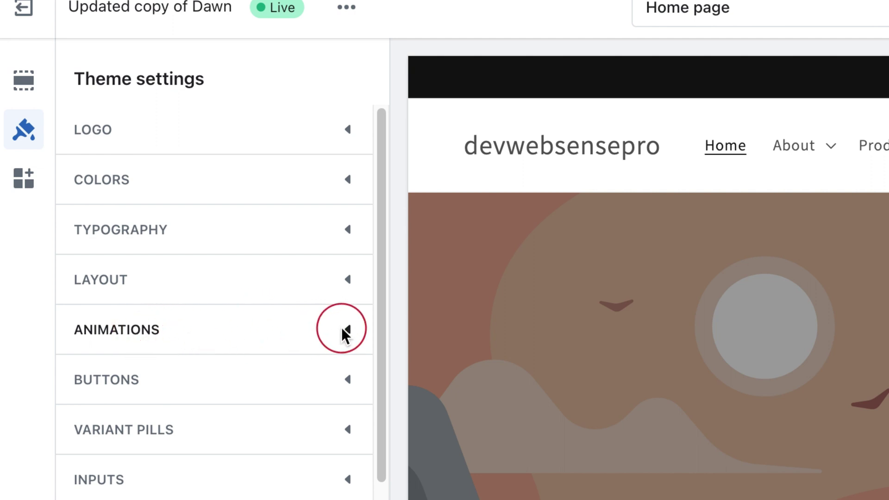
click(344, 330)
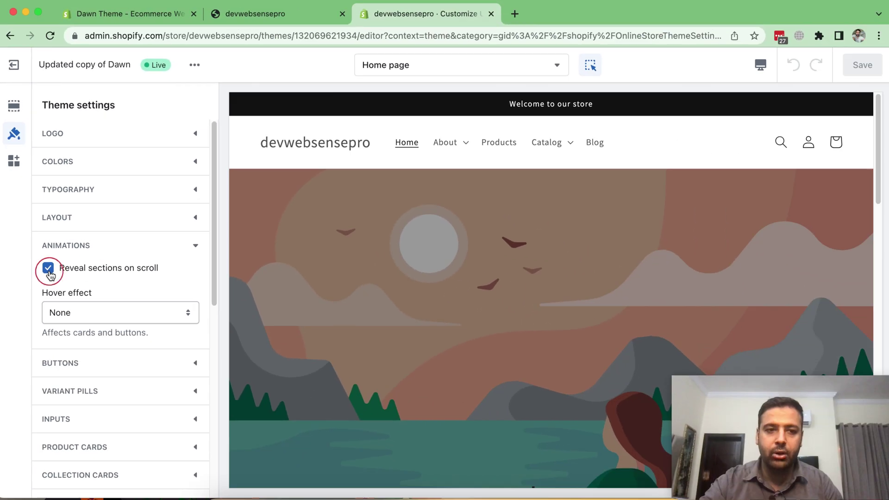
click(48, 268)
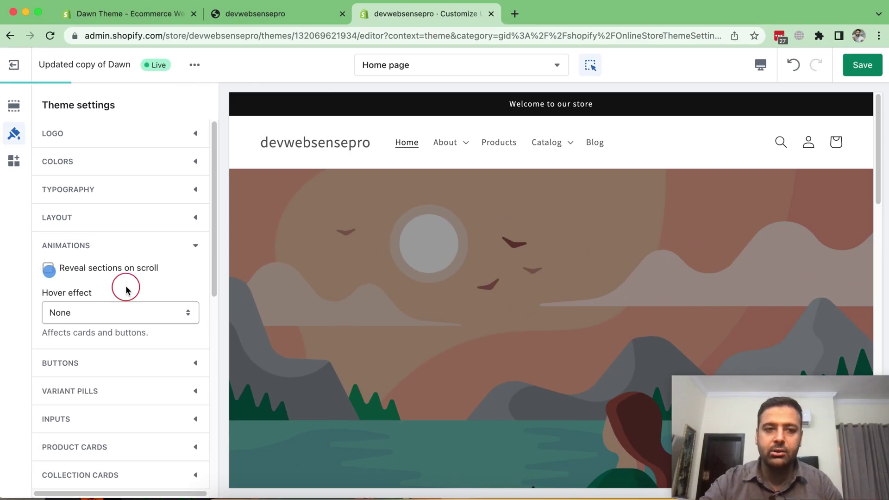
click(858, 65)
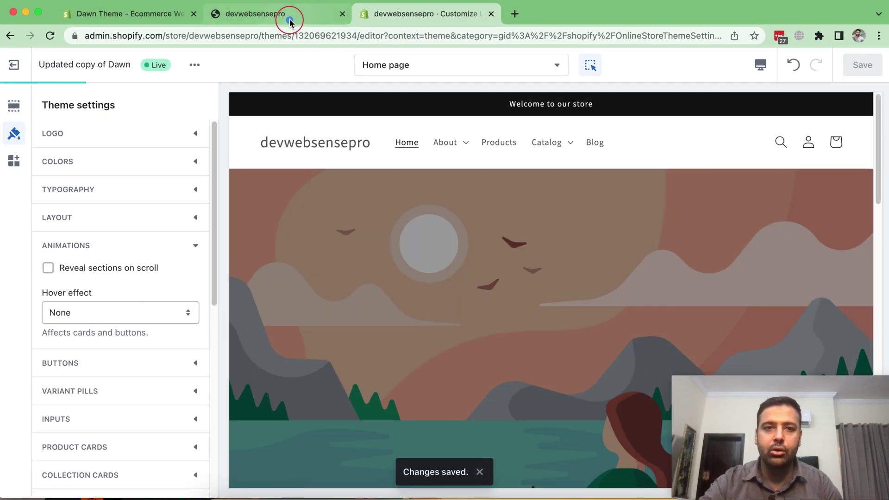
- Reload the storefront preview, then turn Reveal sections on scroll back on and save
click(290, 16)
click(50, 36)
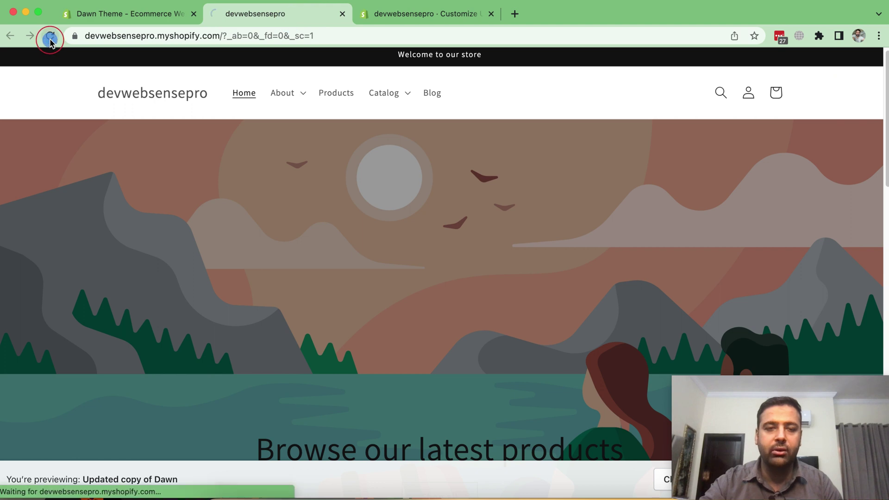
scroll(86, 144, down, 2)
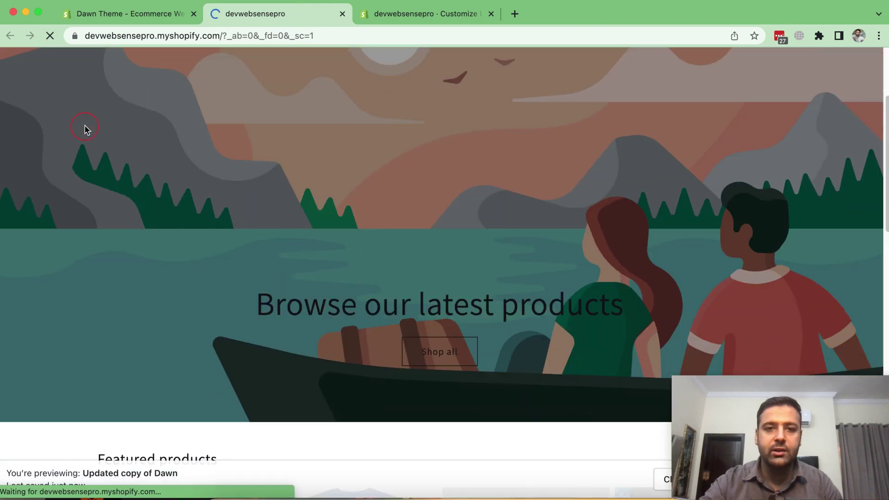
scroll(85, 143, down, 2)
scroll(85, 139, down, 1)
scroll(85, 132, down, 3)
scroll(85, 130, down, 3)
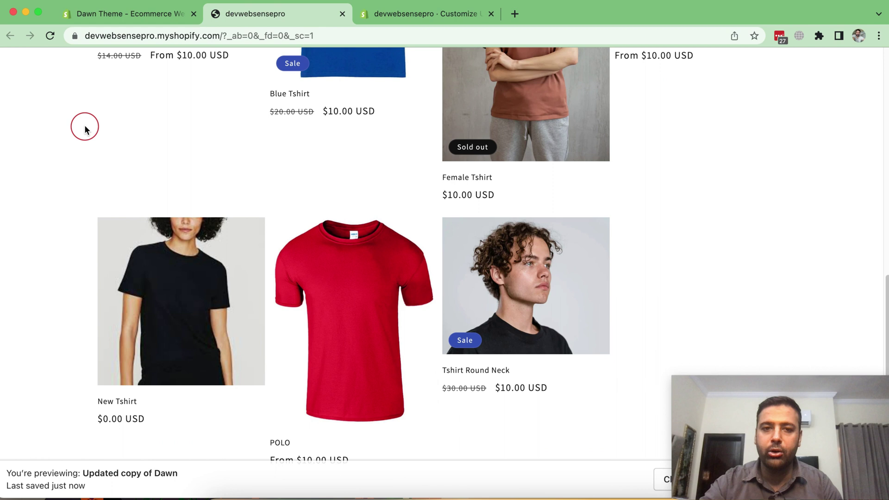
scroll(85, 130, down, 2)
scroll(85, 130, down, 2)
scroll(85, 130, down, 2)
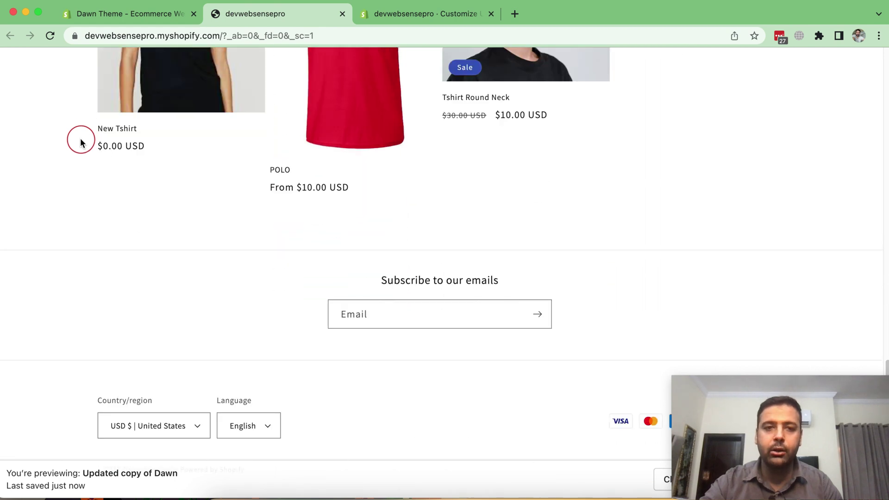
scroll(88, 194, up, 2)
scroll(85, 190, up, 5)
scroll(85, 191, up, 5)
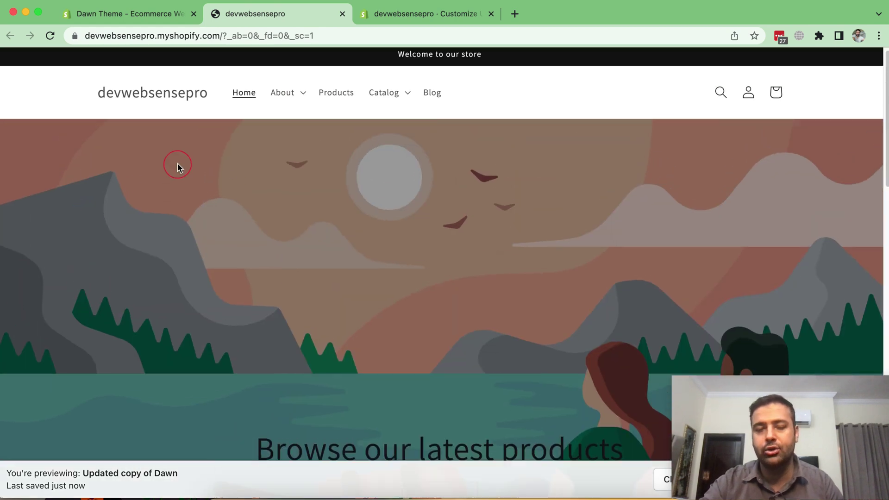
click(409, 14)
click(49, 268)
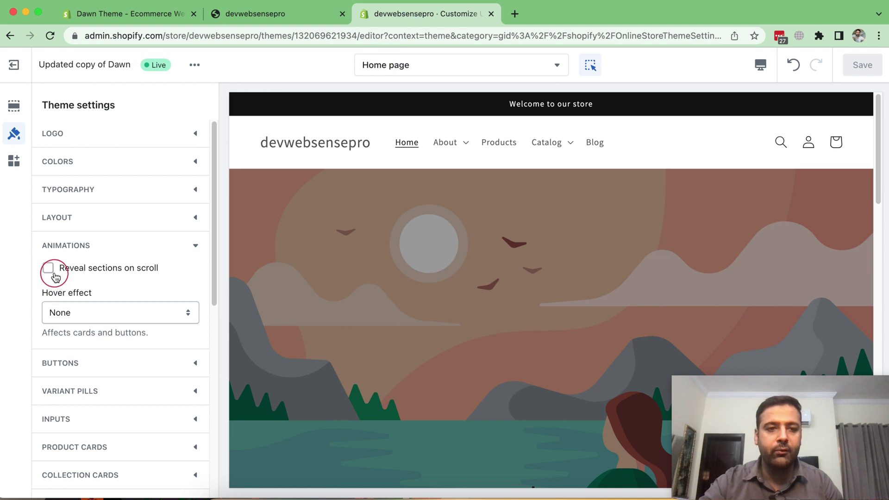
click(861, 64)
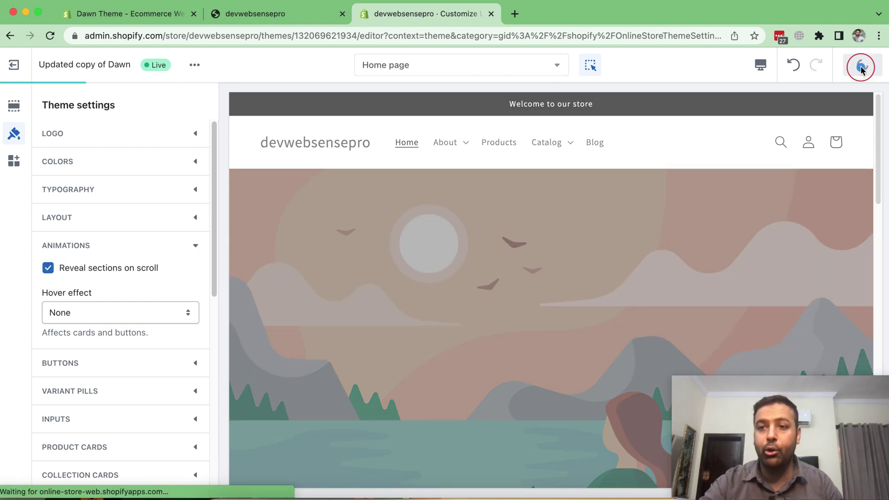
click(131, 16)
scroll(449, 203, down, 2)
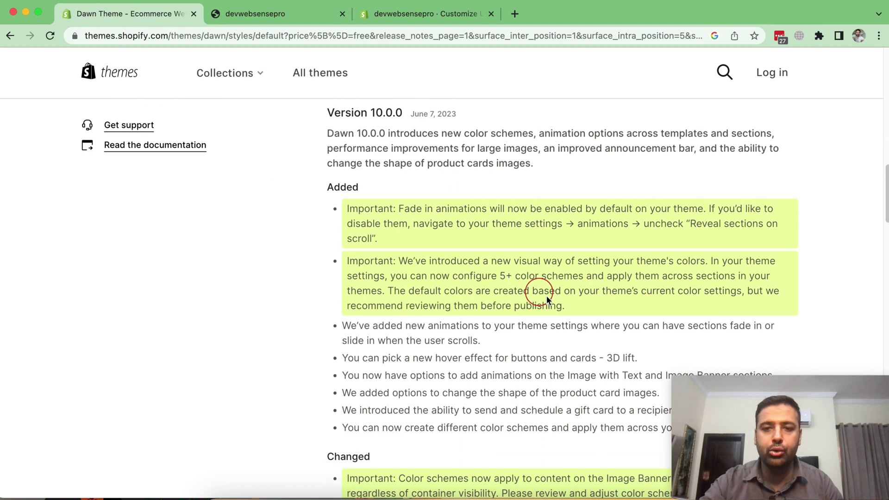
drag(570, 306, 350, 261)
- Read the Added section of the 10.0.0 notes on color schemes, then go back to the editor
click(389, 265)
scroll(441, 278, down, 1)
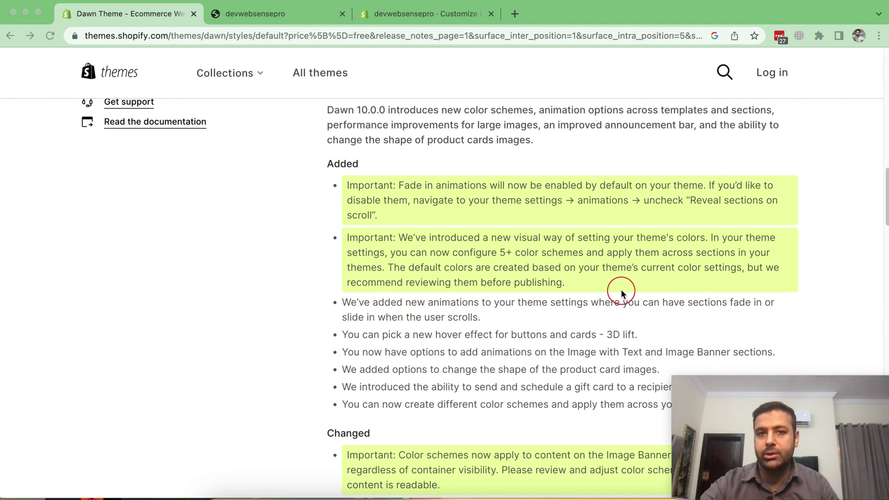
click(428, 16)
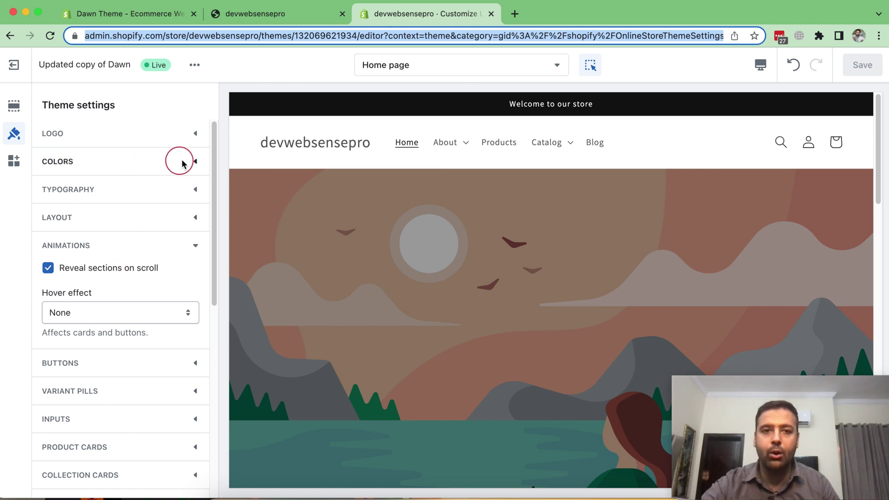
- Expand Colors in Theme settings to show the five color schemes and the add-scheme option
click(193, 164)
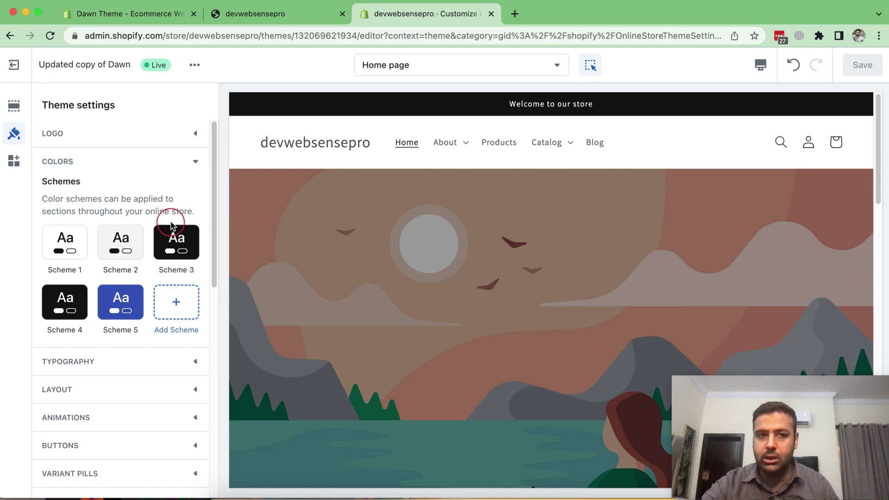
- Load the same theme editor page in a second browser tab
right_click(11, 106)
click(219, 78)
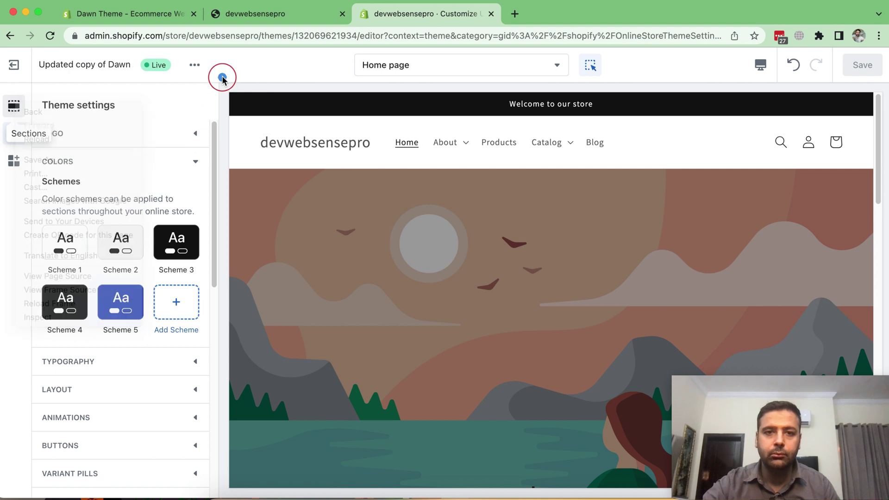
click(171, 35)
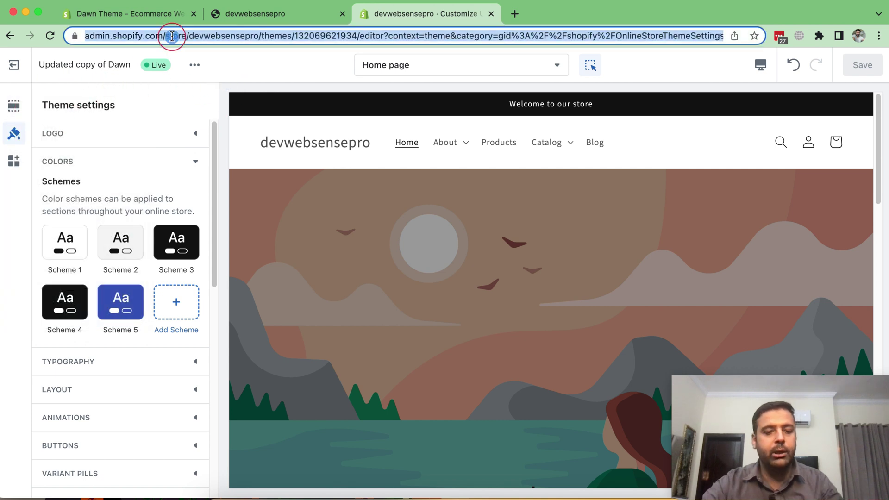
key(ctrl+c)
key(ctrl+t)
key(ctrl+v)
key(Return)
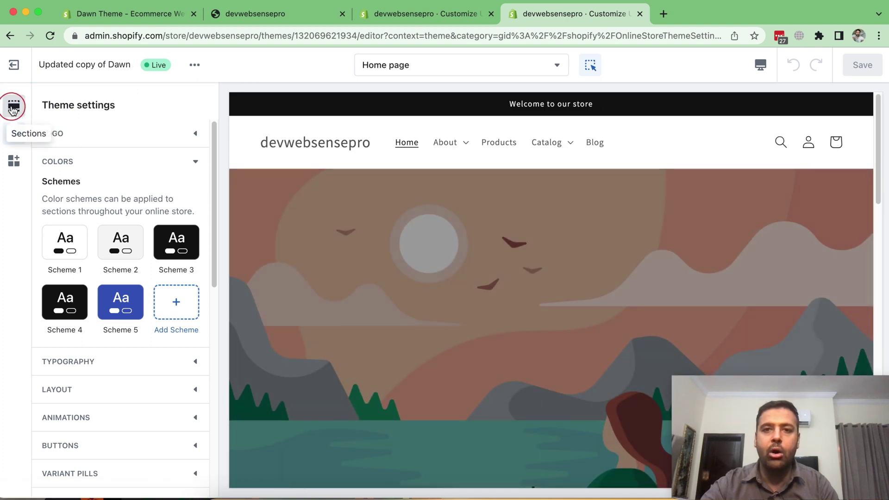
- Set the home page Image banner's color scheme to Scheme 5
click(13, 106)
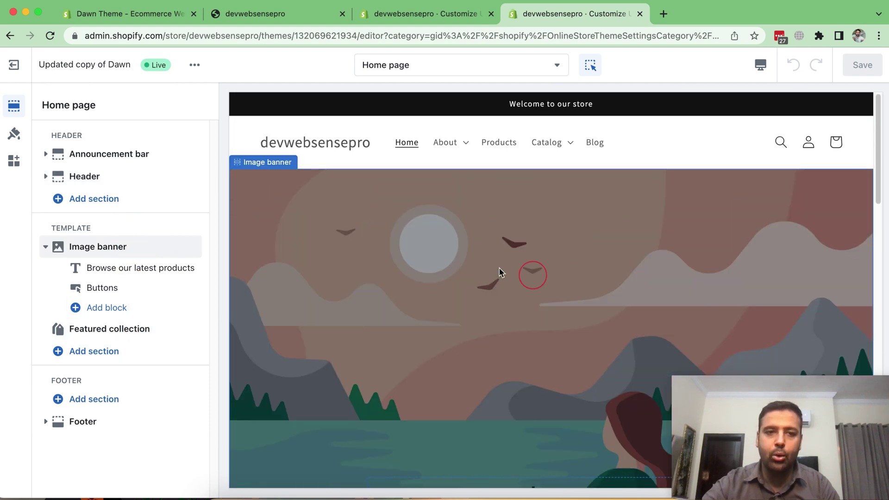
click(120, 247)
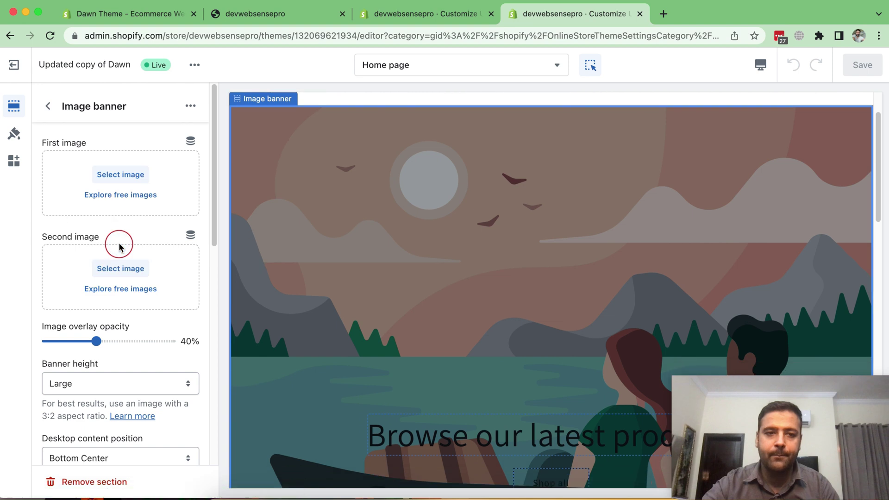
scroll(153, 198, down, 2)
scroll(155, 201, down, 3)
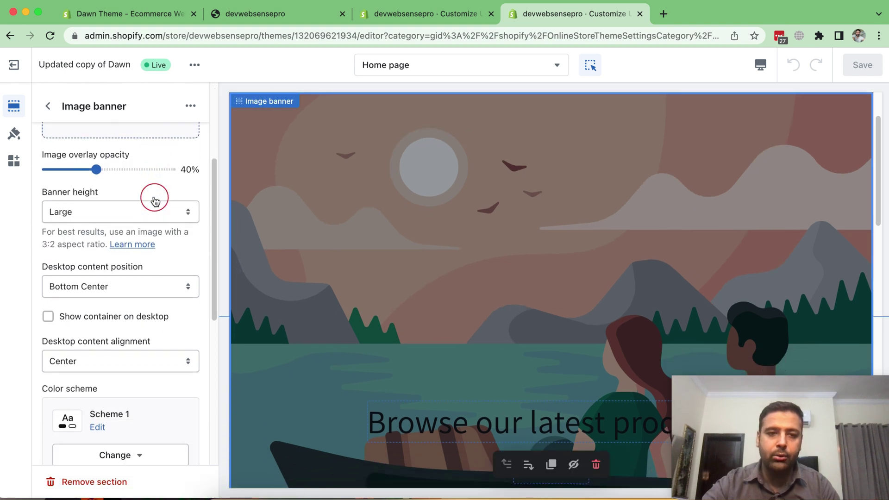
scroll(154, 201, down, 2)
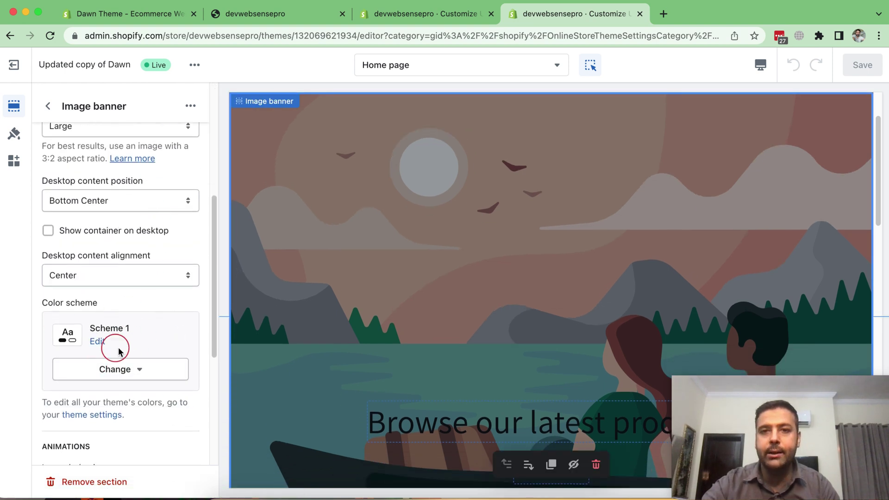
click(143, 378)
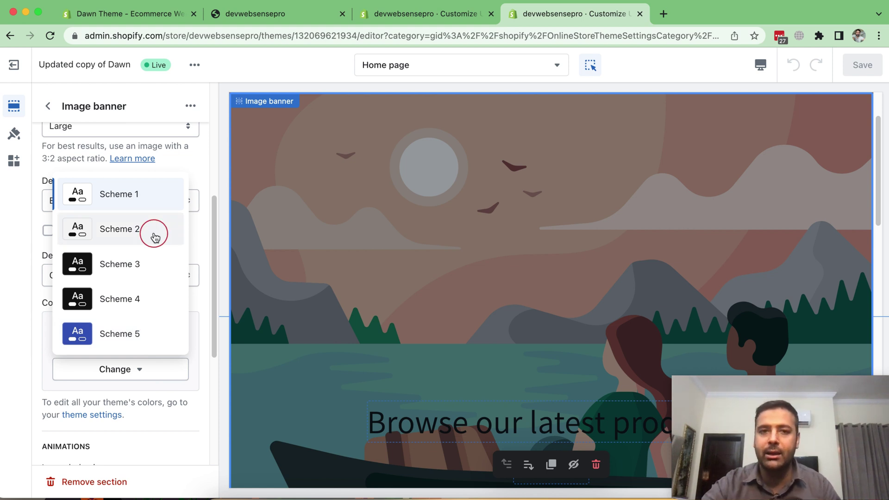
click(154, 341)
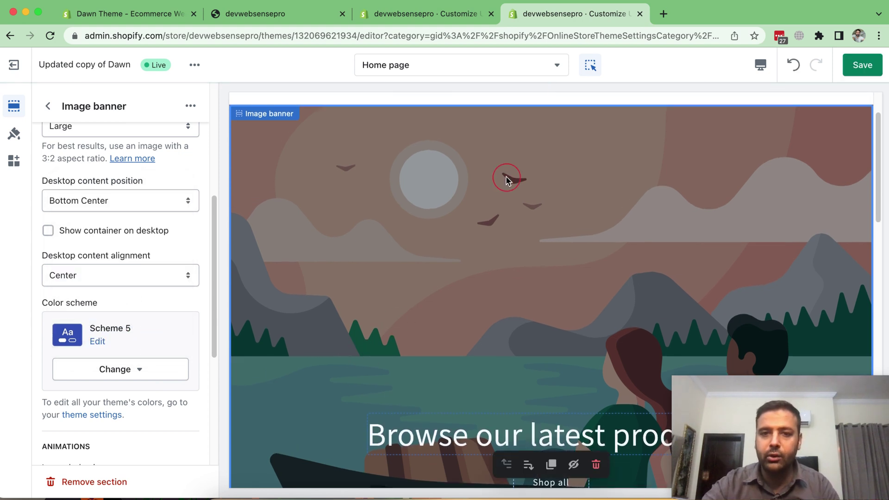
scroll(506, 178, down, 3)
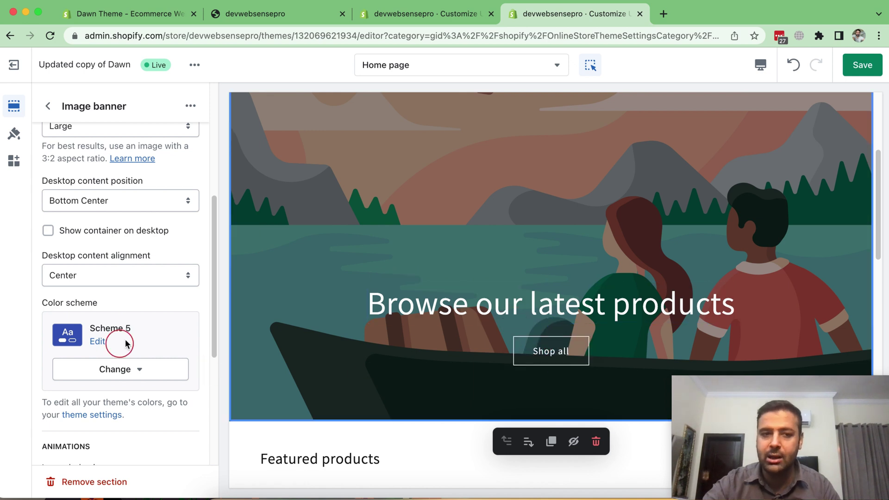
- Inspect Scheme 5's colors in Theme settings: blue #334FB4 background with white text
click(387, 14)
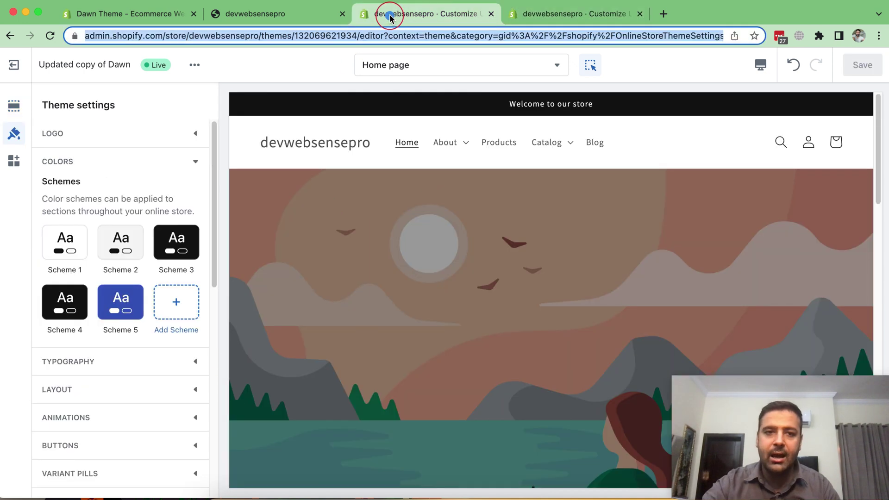
click(127, 317)
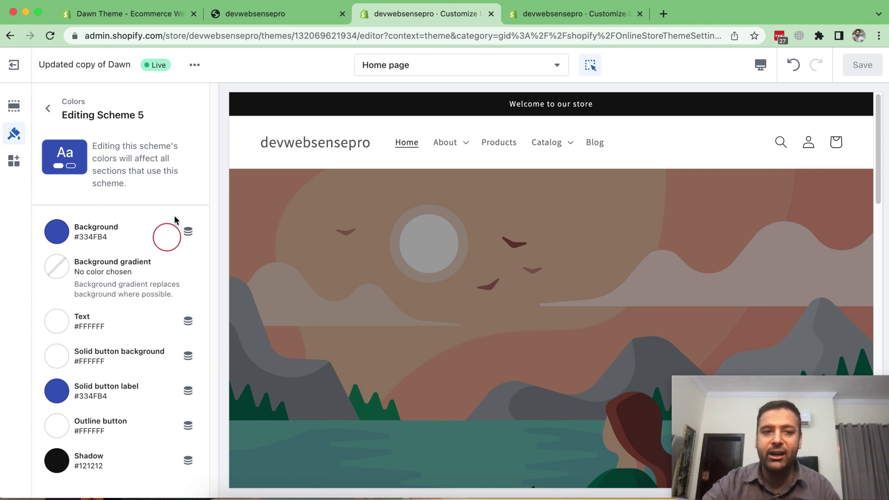
click(48, 109)
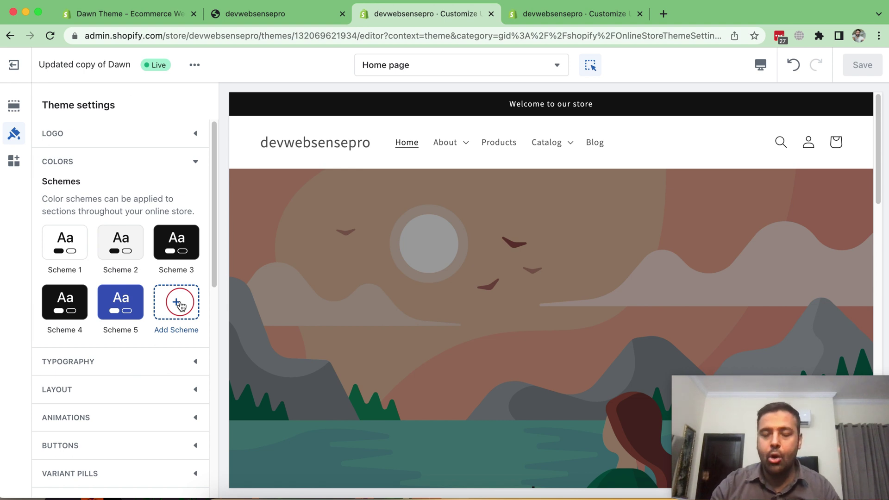
key(super+1)
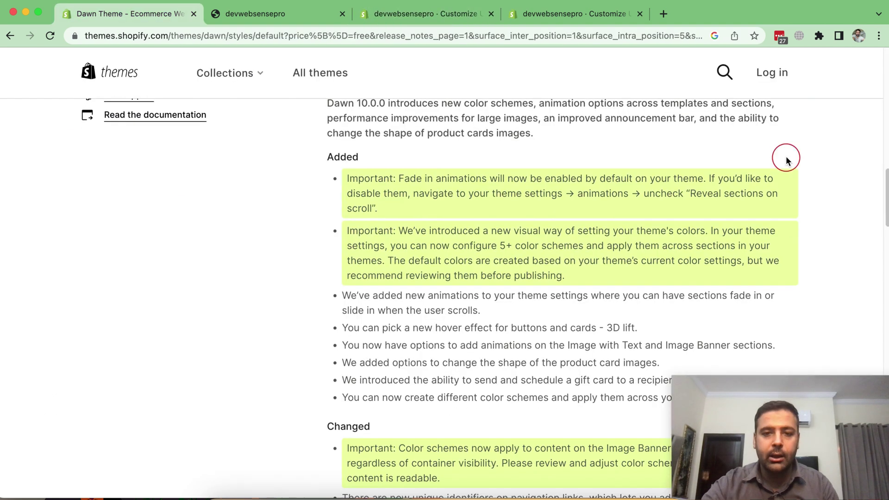
scroll(695, 243, down, 1)
drag(342, 282, 469, 294)
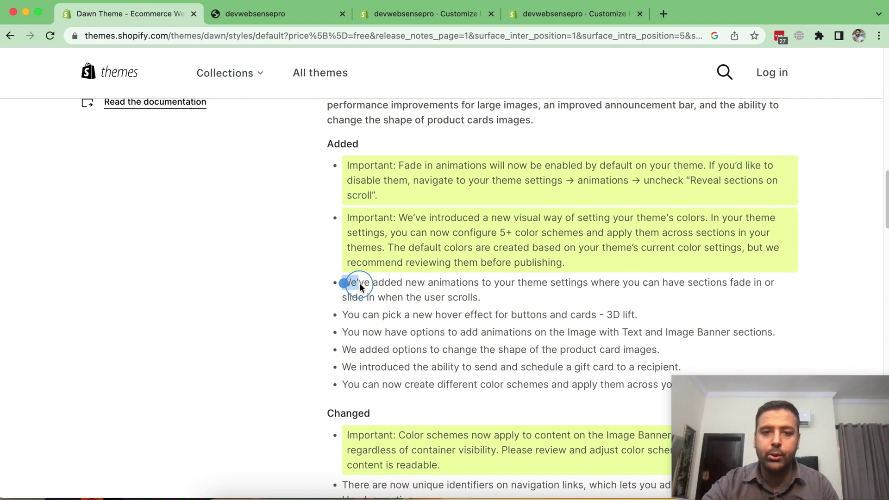
click(480, 299)
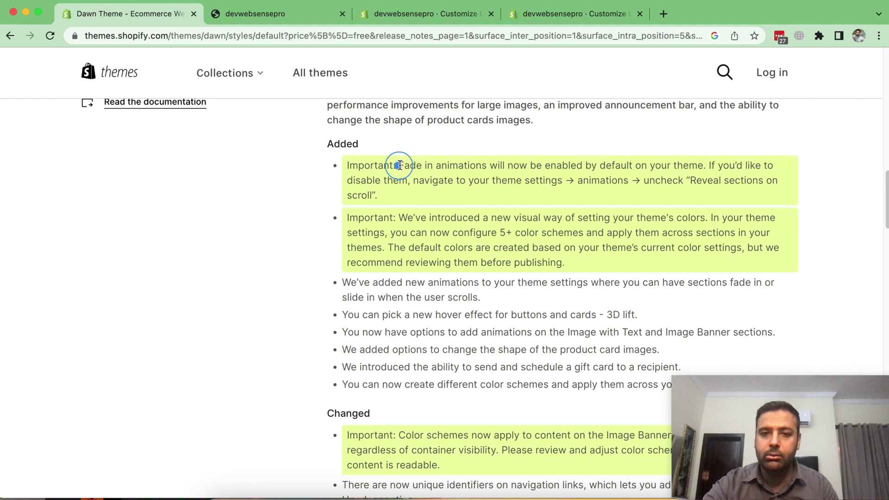
drag(400, 165, 442, 194)
mouse_move(484, 301)
mouse_down()
mouse_move(393, 308)
mouse_move(345, 287)
mouse_up()
click(349, 292)
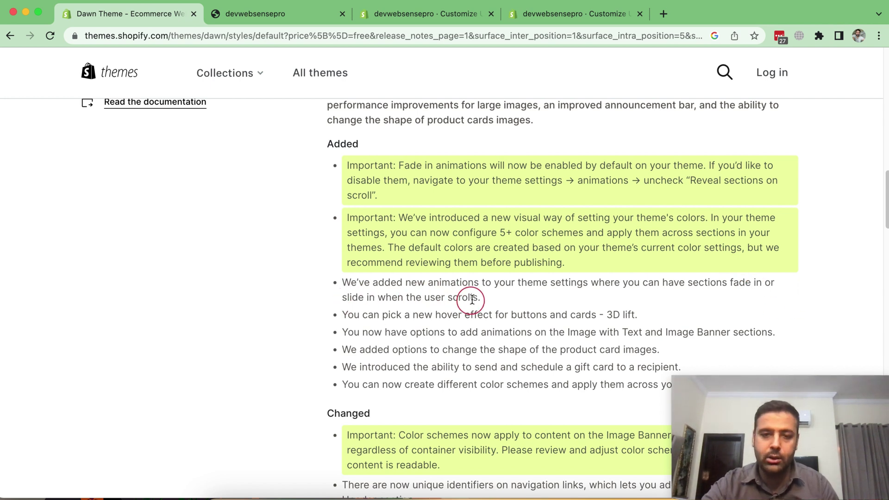
scroll(760, 175, down, 1)
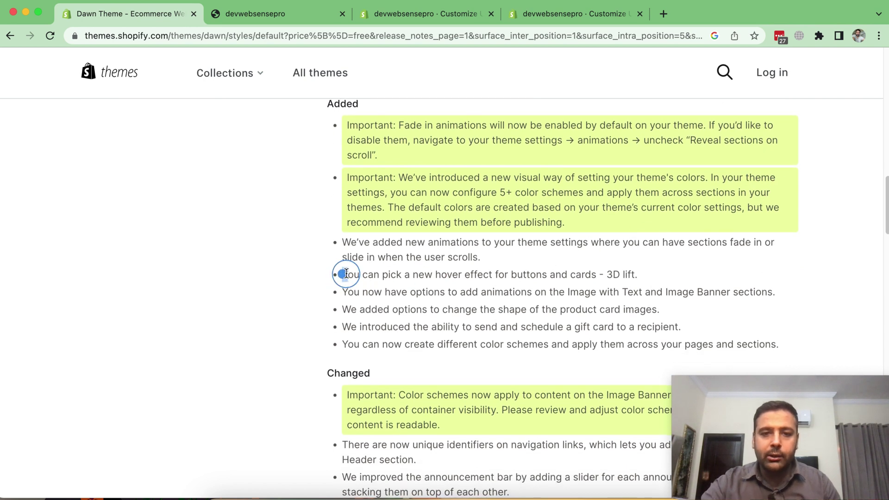
drag(345, 274, 444, 276)
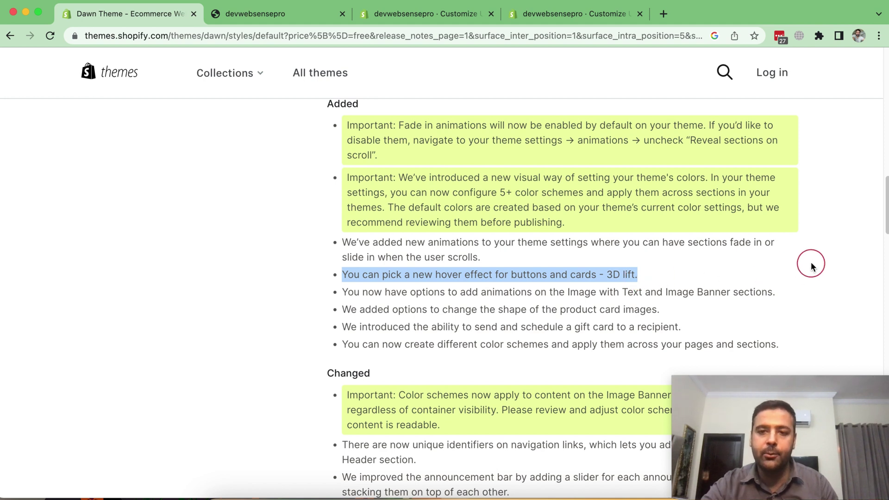
- Switch to the storefront tab to browse the Featured products grid
key(ctrl+Tab)
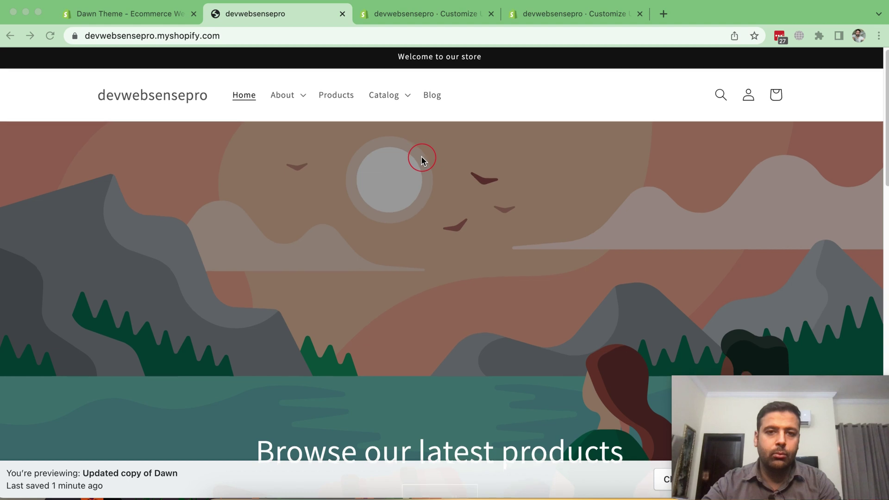
scroll(421, 159, down, 2)
scroll(421, 160, down, 5)
scroll(421, 160, down, 3)
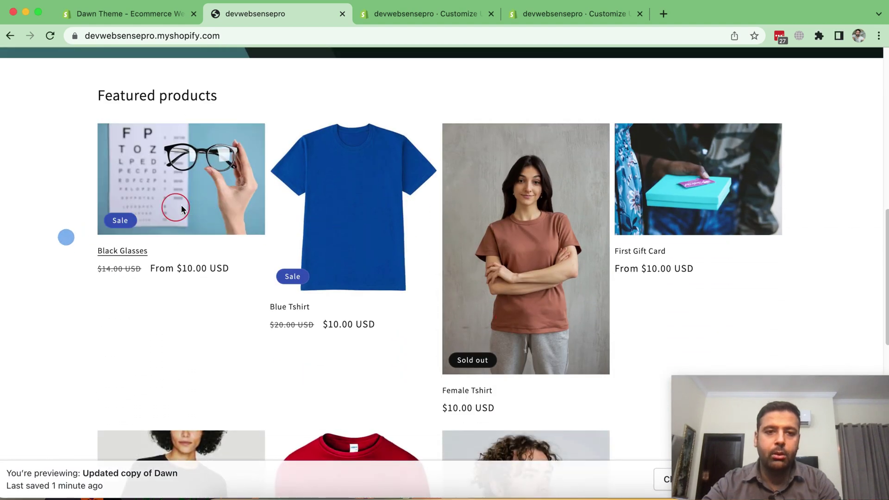
scroll(234, 190, down, 2)
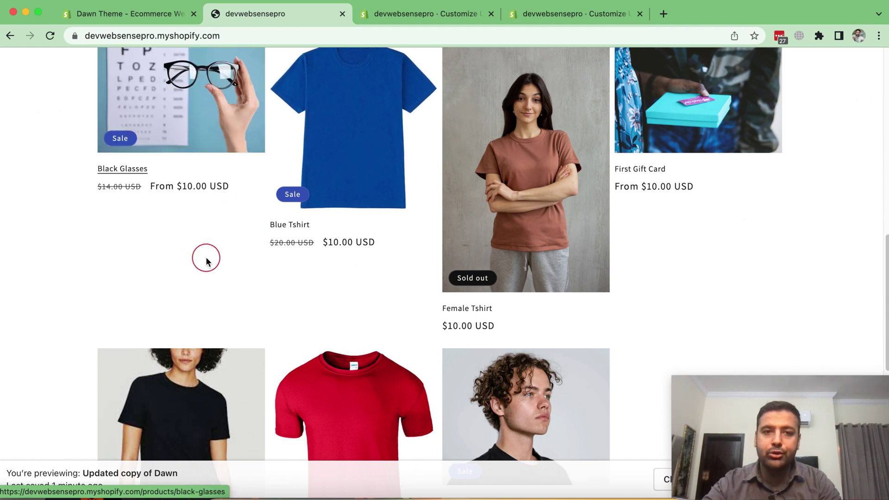
scroll(237, 143, up, 1)
scroll(264, 223, up, 3)
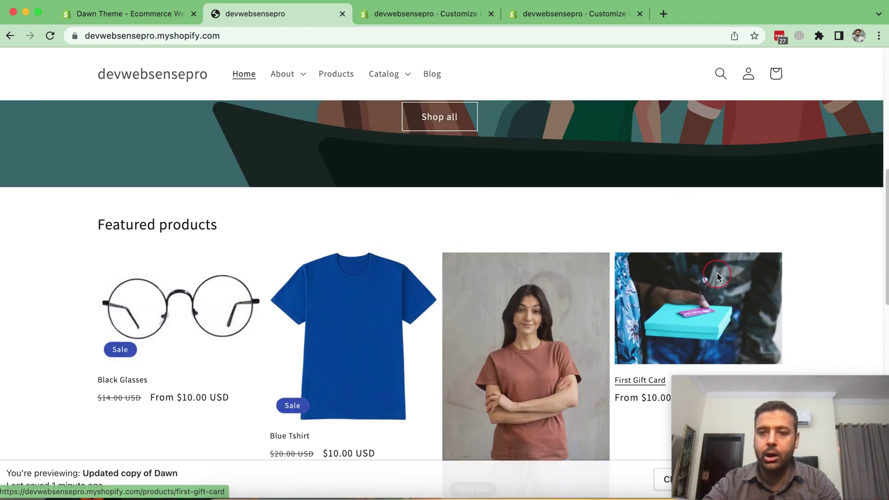
scroll(709, 229, down, 5)
scroll(702, 197, down, 2)
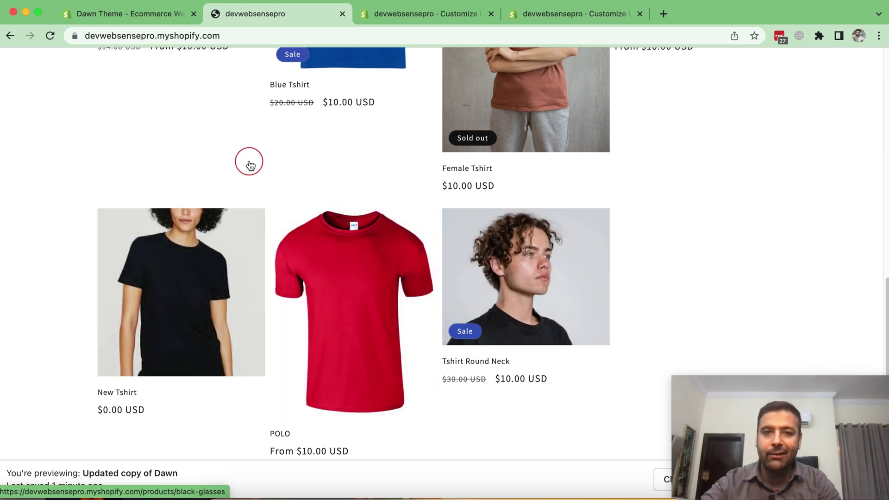
- In the theme editor, set the Animations hover effect to 3D lift and save
click(396, 18)
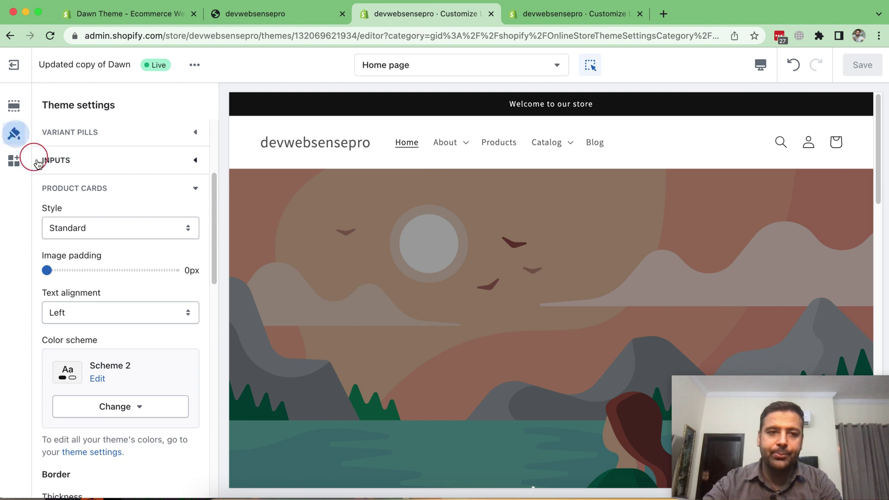
scroll(187, 153, down, 2)
scroll(184, 164, down, 5)
scroll(171, 220, up, 8)
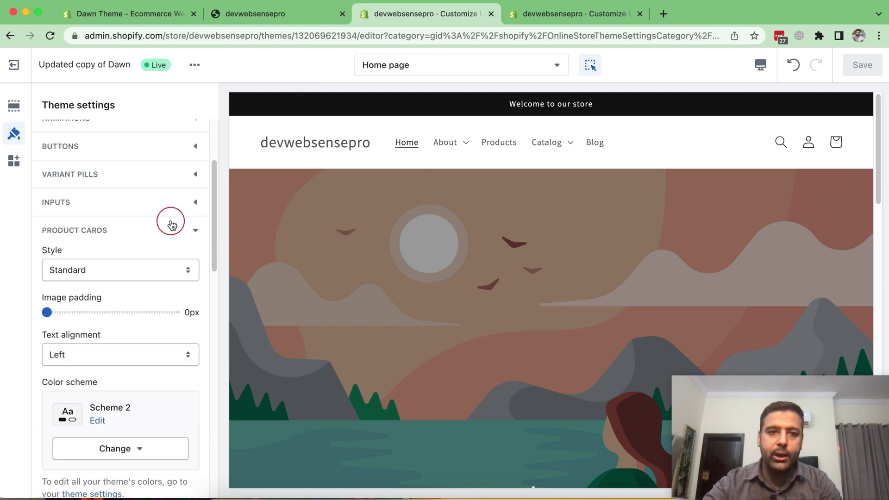
scroll(170, 208, up, 3)
click(146, 227)
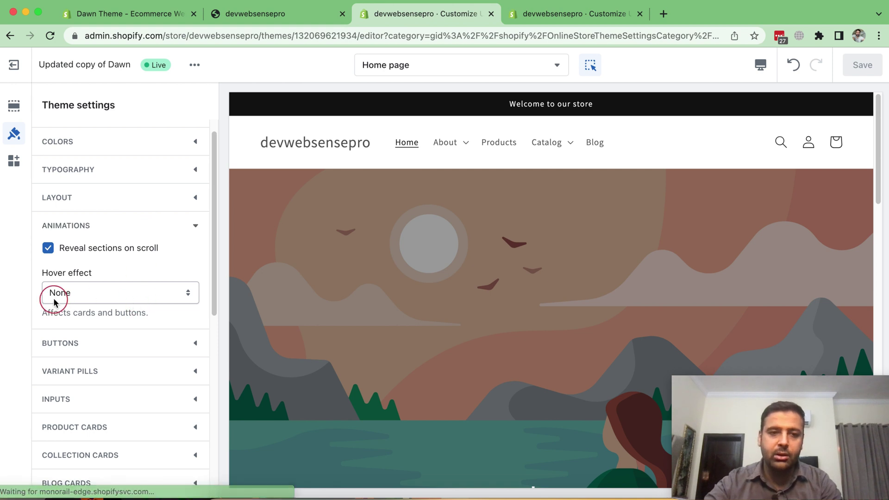
click(111, 301)
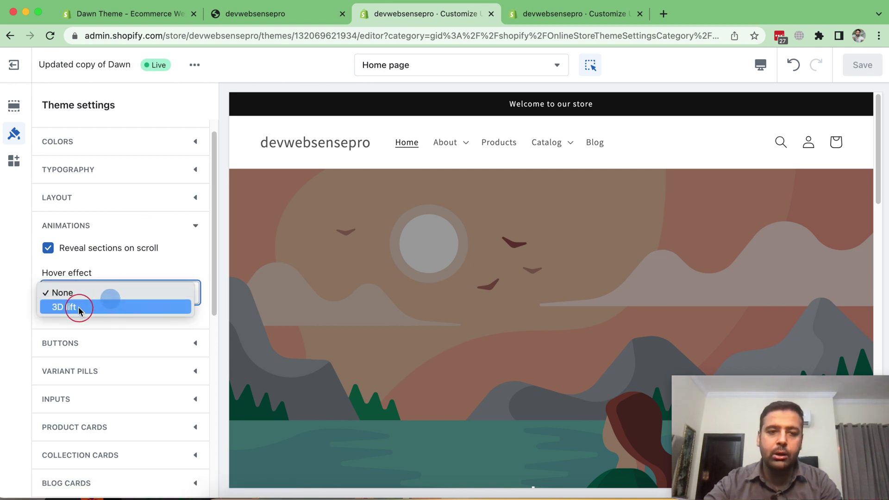
click(116, 307)
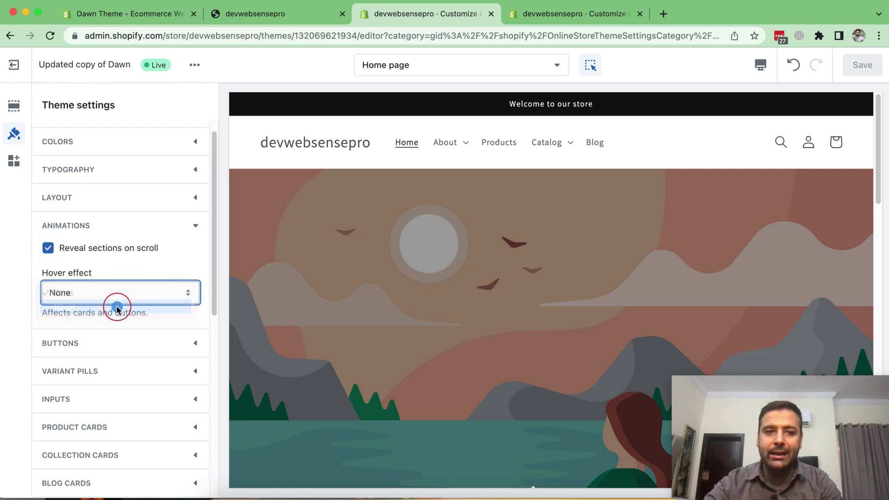
click(861, 67)
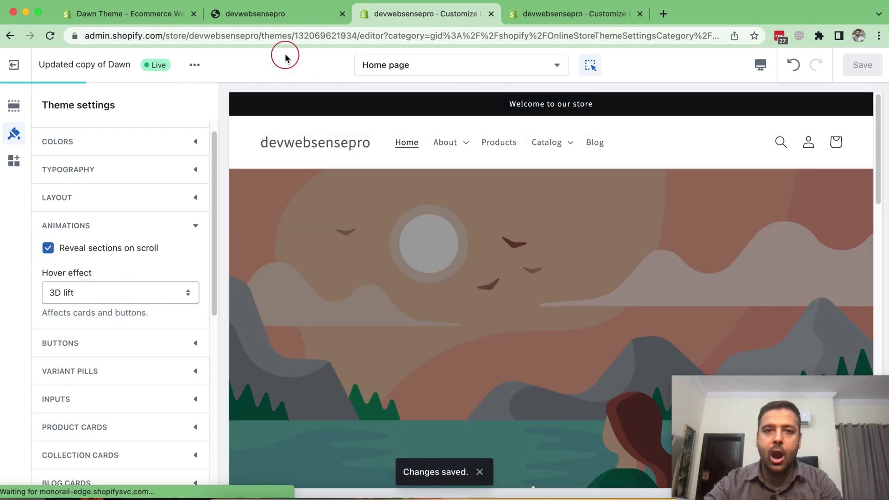
- Reload the storefront and browse the product cards with the 3D lift hover, briefly checking the release notes
click(277, 14)
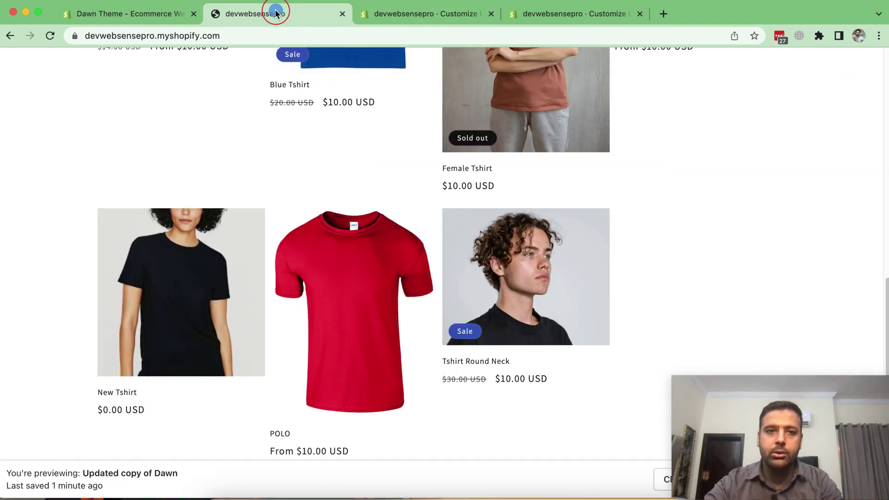
click(51, 36)
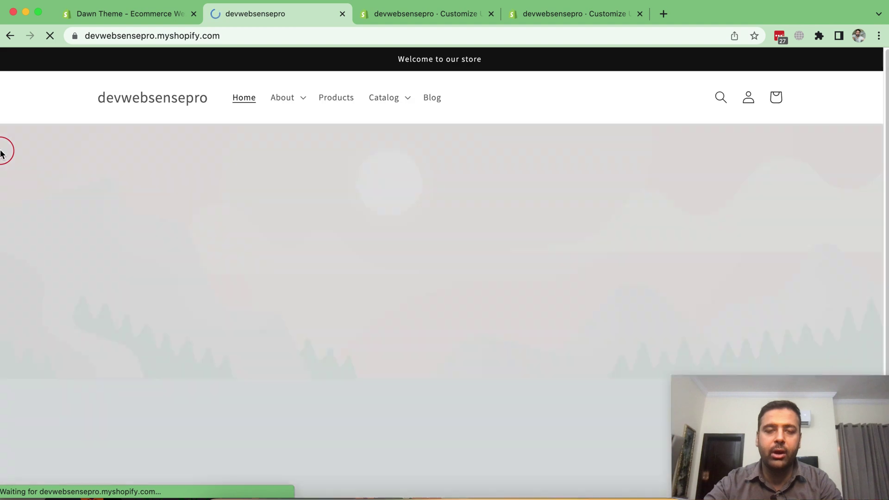
scroll(8, 142, up, 2)
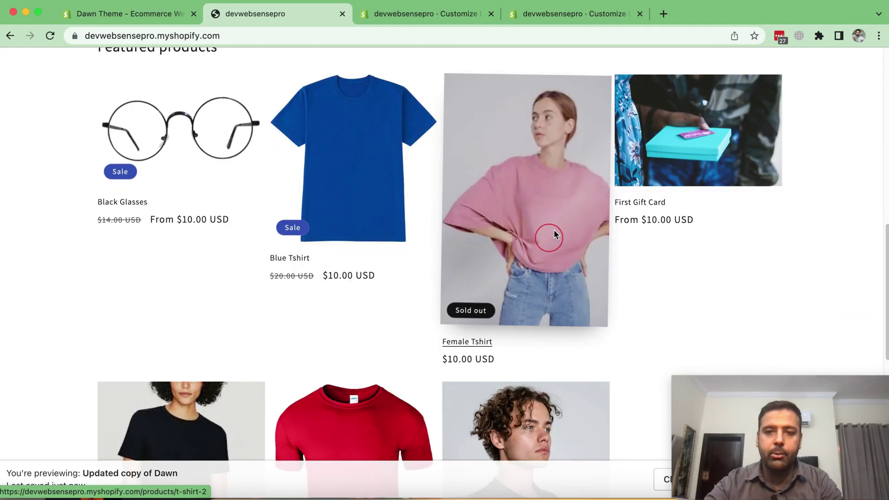
click(139, 14)
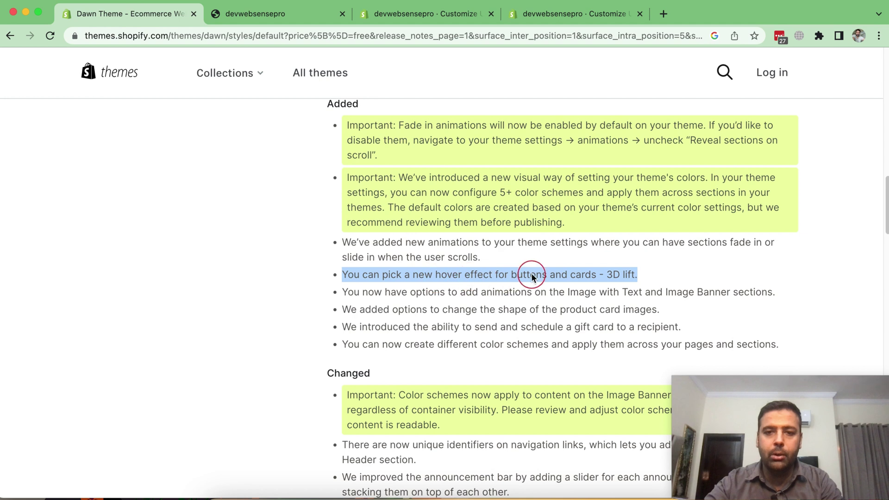
click(284, 15)
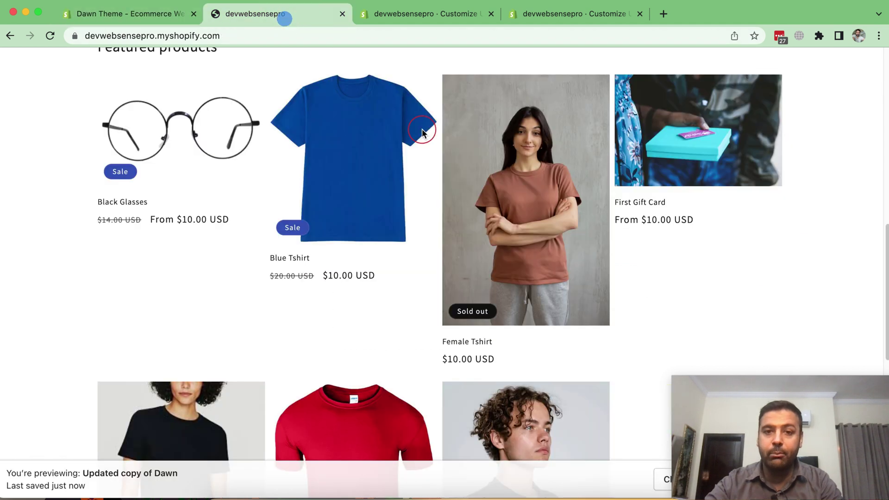
scroll(497, 174, up, 5)
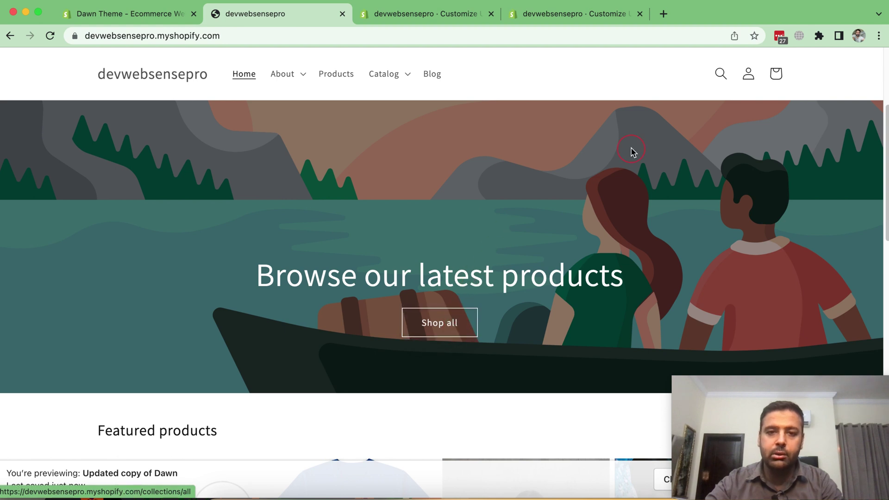
scroll(631, 152, down, 2)
scroll(449, 201, down, 6)
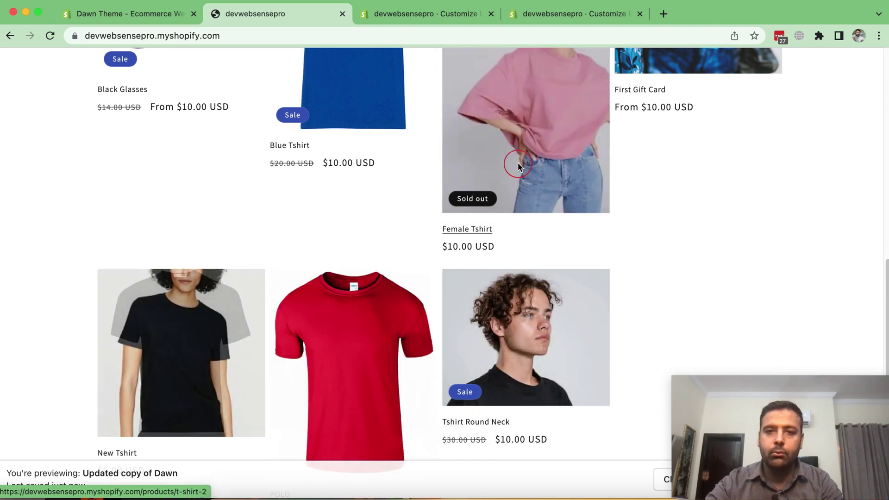
click(144, 14)
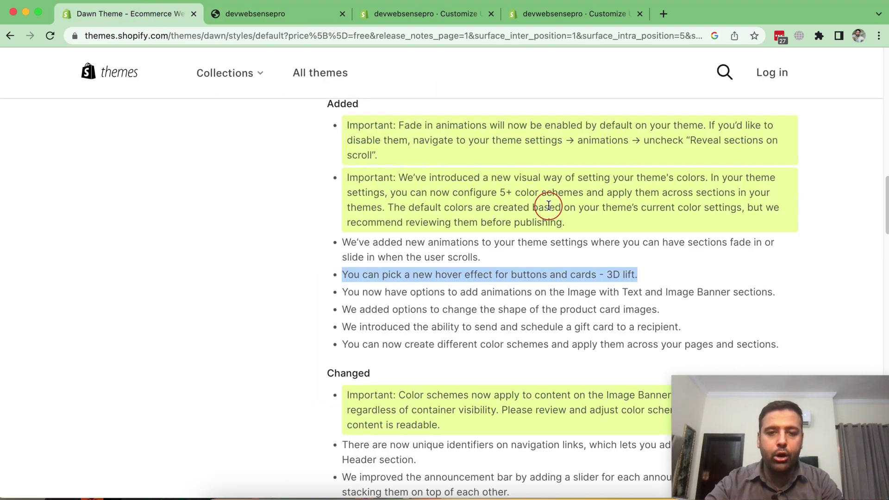
scroll(548, 206, down, 1)
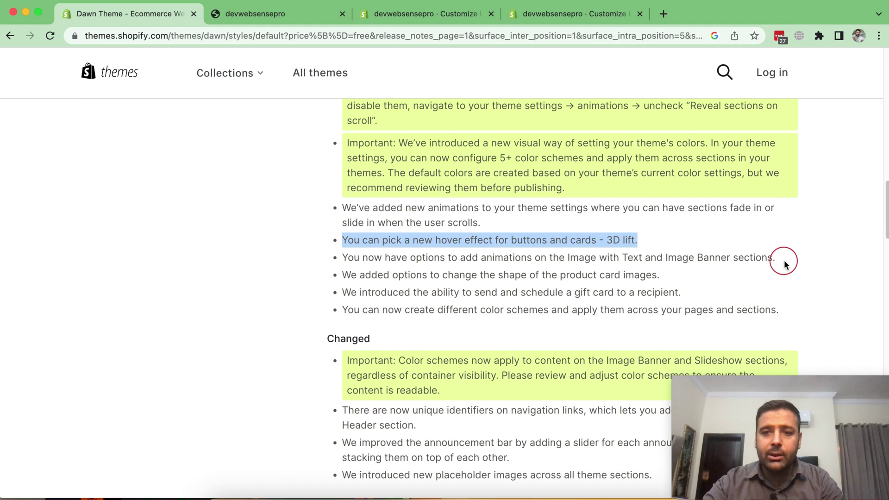
drag(786, 263, 343, 258)
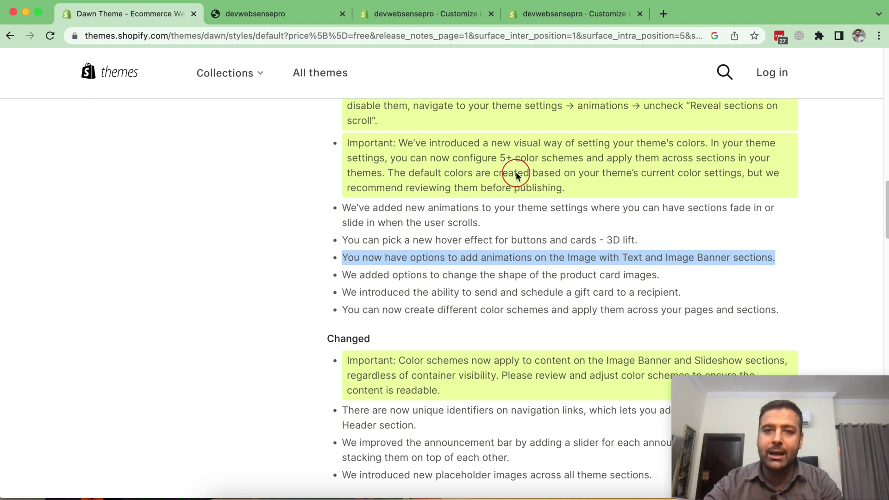
- Open the home page Image banner settings and browse its image animation choices
click(427, 15)
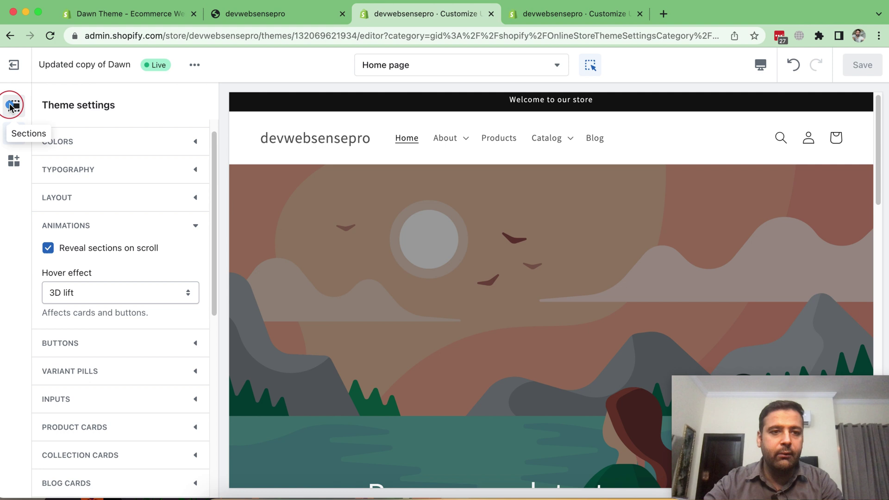
click(13, 106)
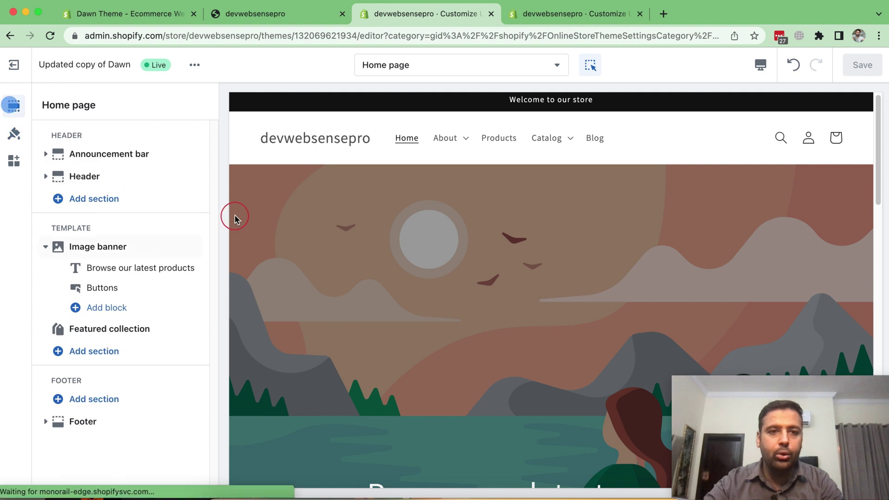
click(99, 248)
scroll(143, 180, down, 2)
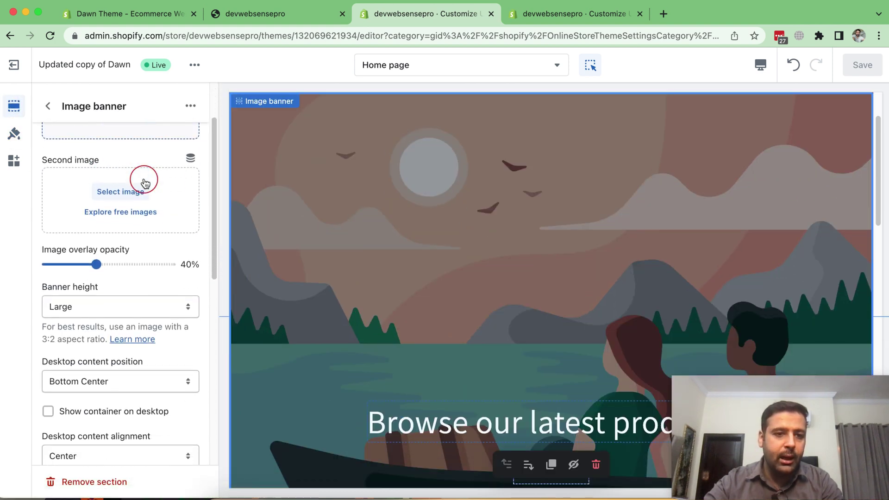
scroll(144, 179, down, 2)
scroll(145, 183, down, 1)
scroll(144, 179, down, 1)
scroll(143, 179, down, 5)
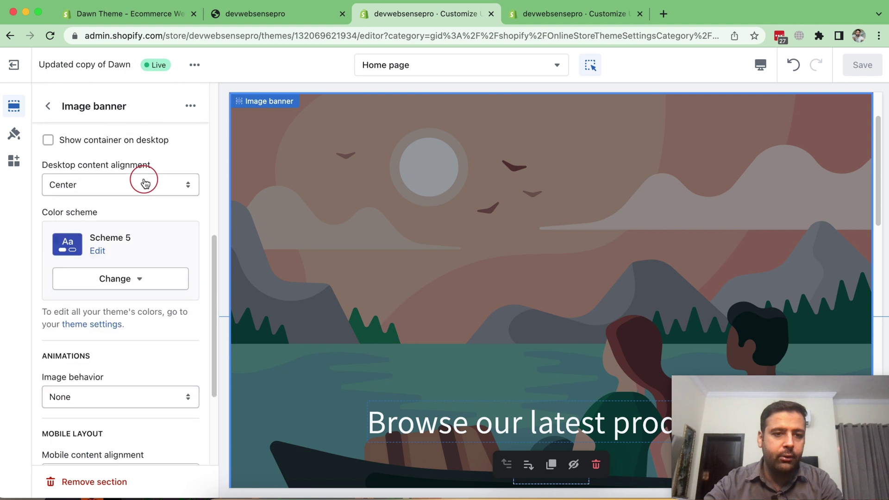
scroll(143, 180, down, 2)
scroll(144, 179, down, 2)
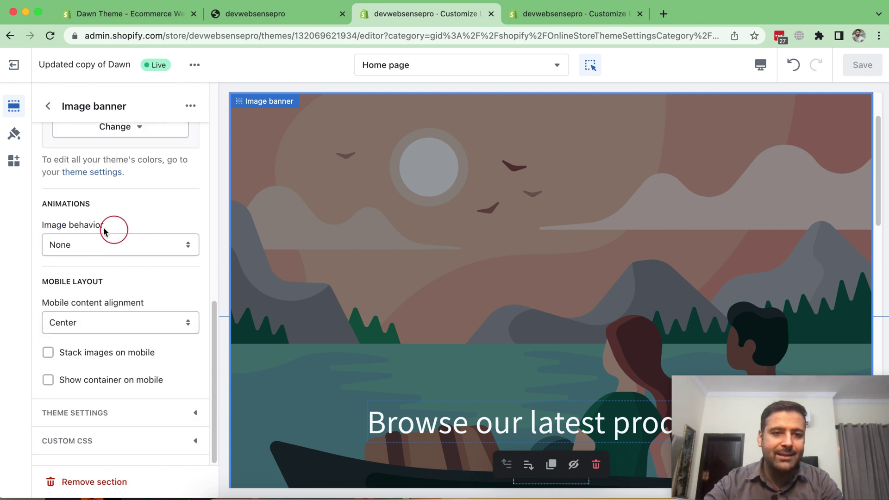
click(127, 244)
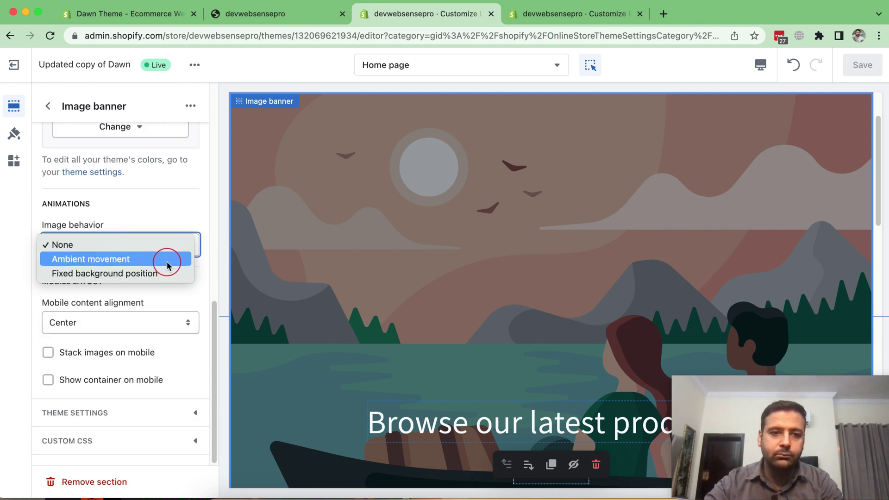
click(166, 287)
scroll(187, 270, up, 2)
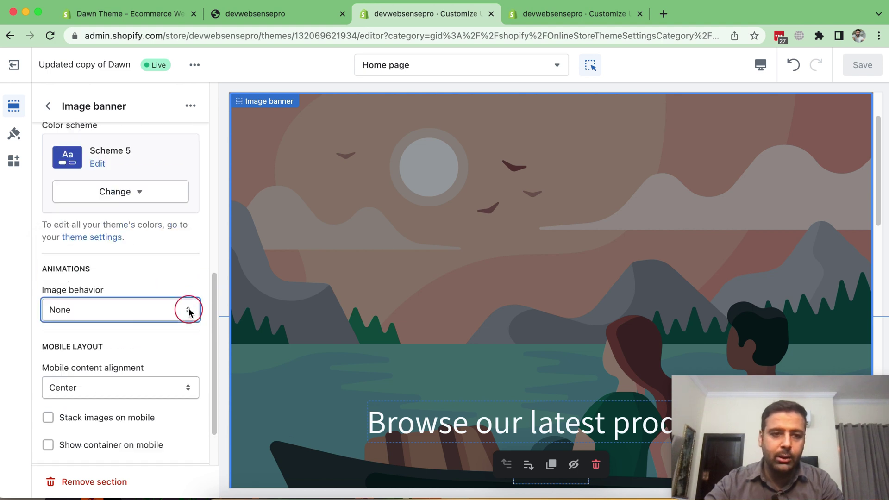
scroll(174, 313, up, 1)
- Try Ambient movement on the banner image, then switch to Fixed background position
click(134, 336)
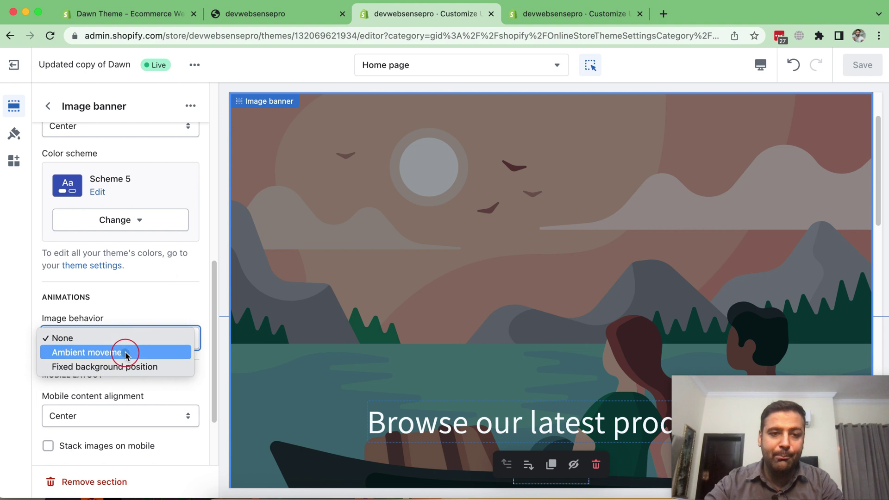
click(127, 355)
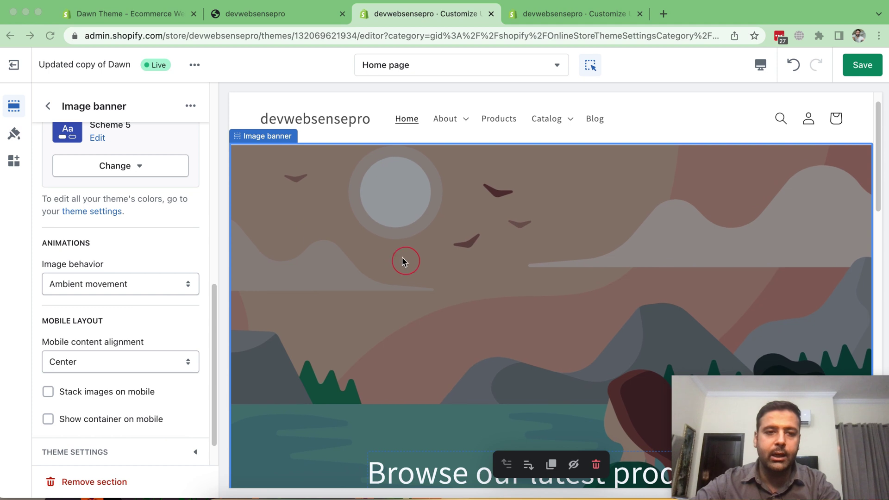
click(106, 285)
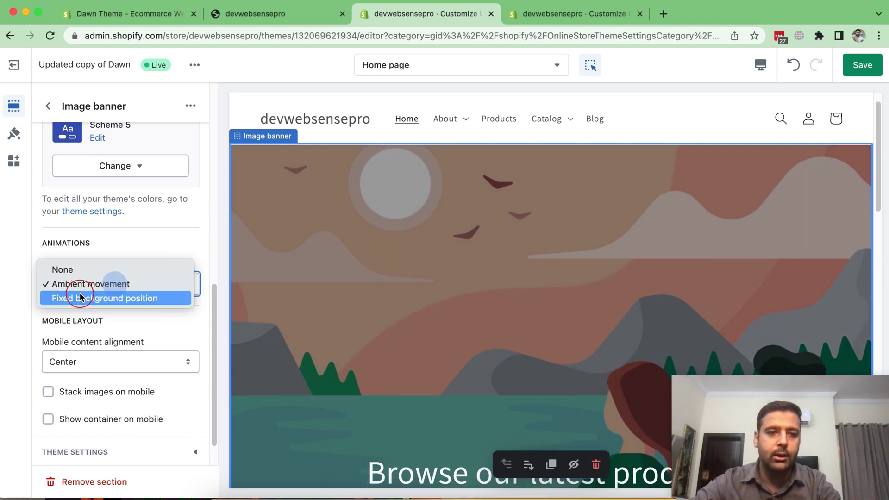
click(133, 300)
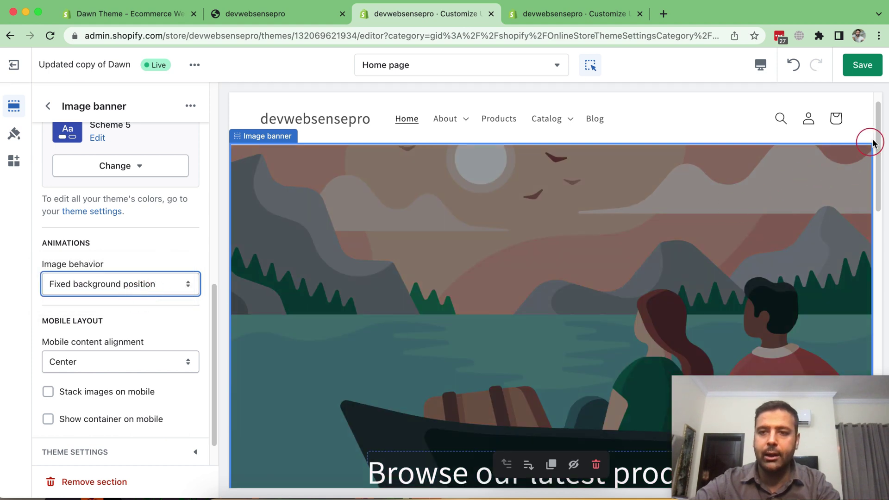
mouse_move(882, 126)
mouse_down()
mouse_move(883, 184)
mouse_move(882, 151)
mouse_up()
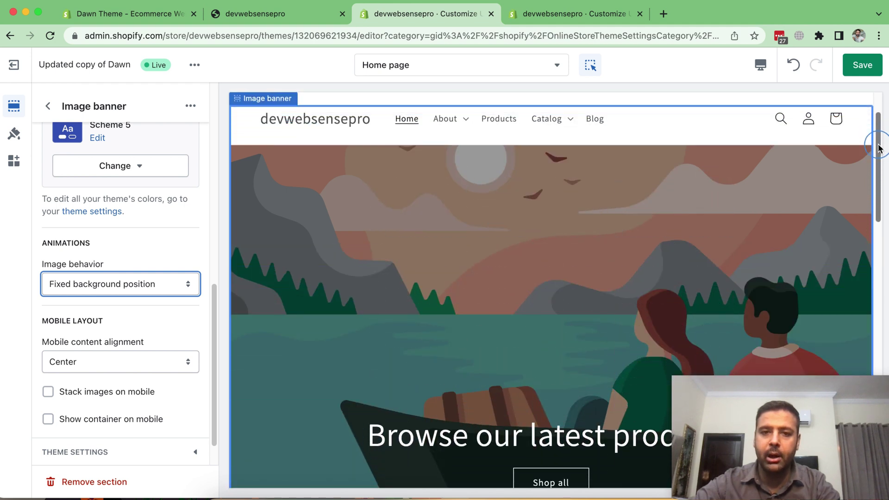
mouse_move(882, 151)
mouse_down()
mouse_move(875, 249)
mouse_move(878, 105)
mouse_up()
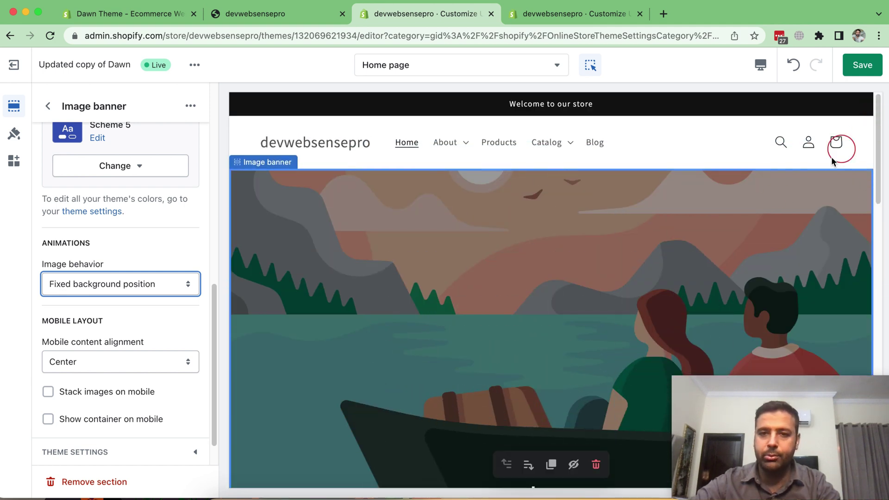
mouse_move(551, 292)
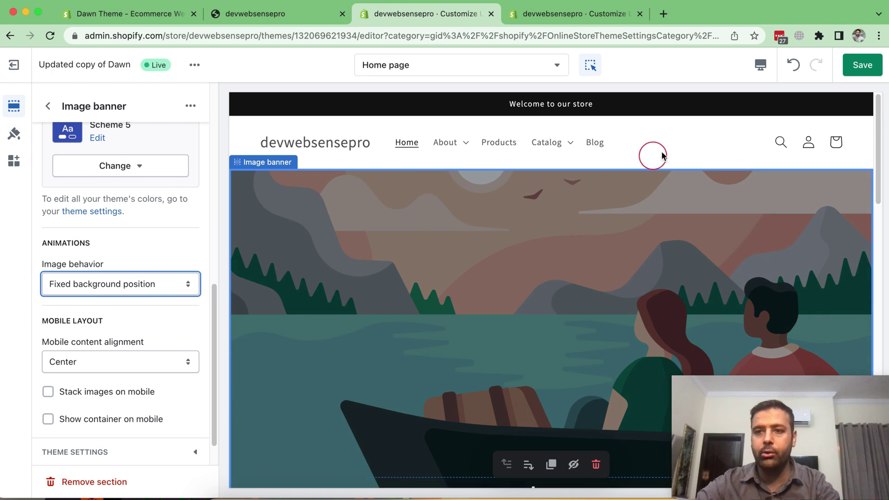
- Check the Dawn release notes, then open the Featured collection section settings
click(180, 16)
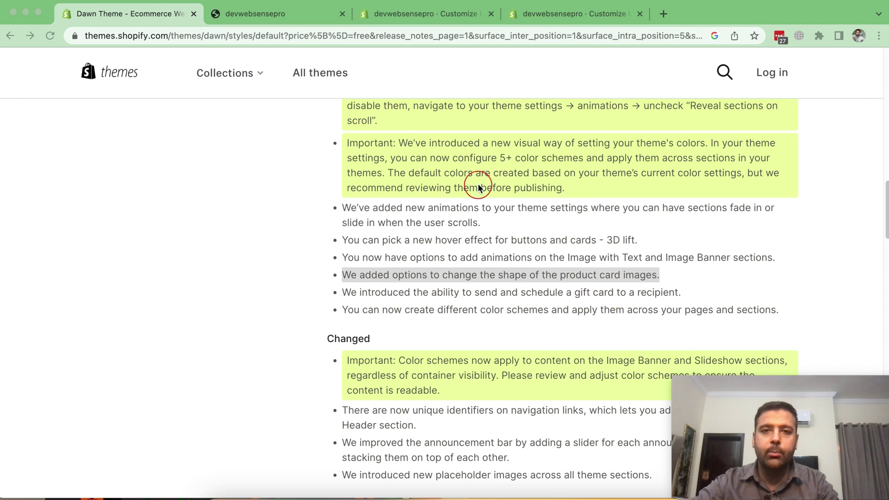
click(446, 21)
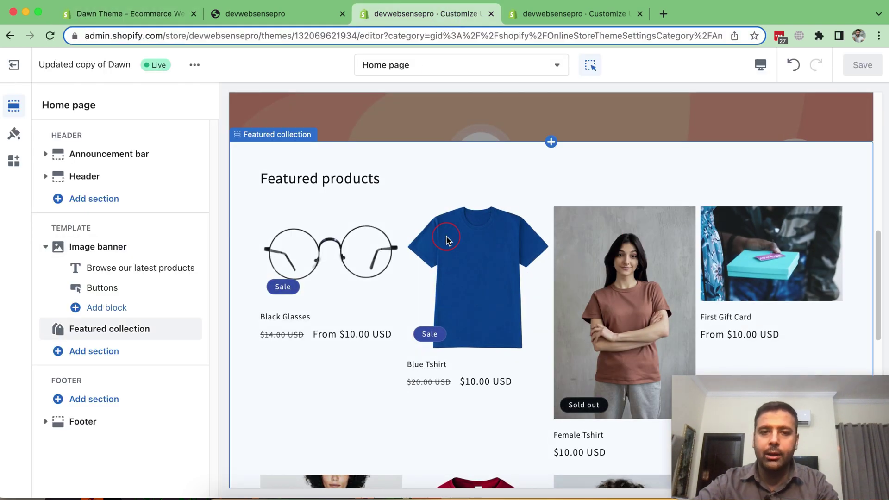
click(508, 248)
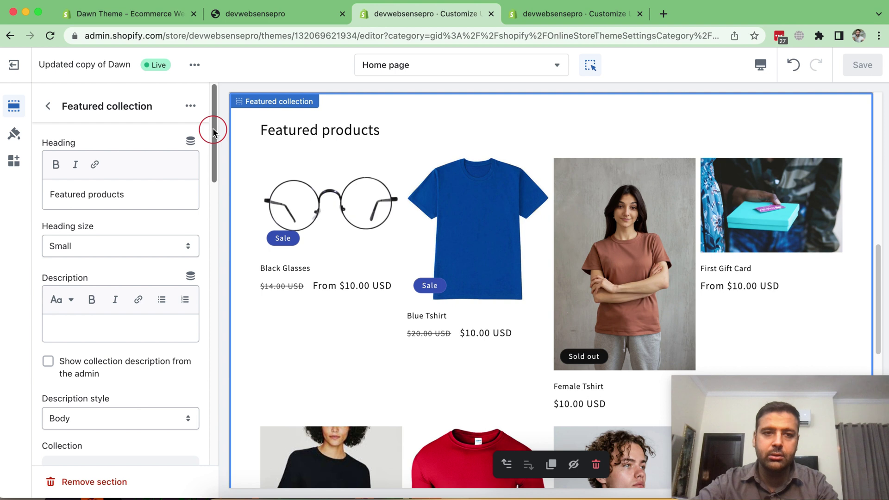
drag(214, 132, 217, 336)
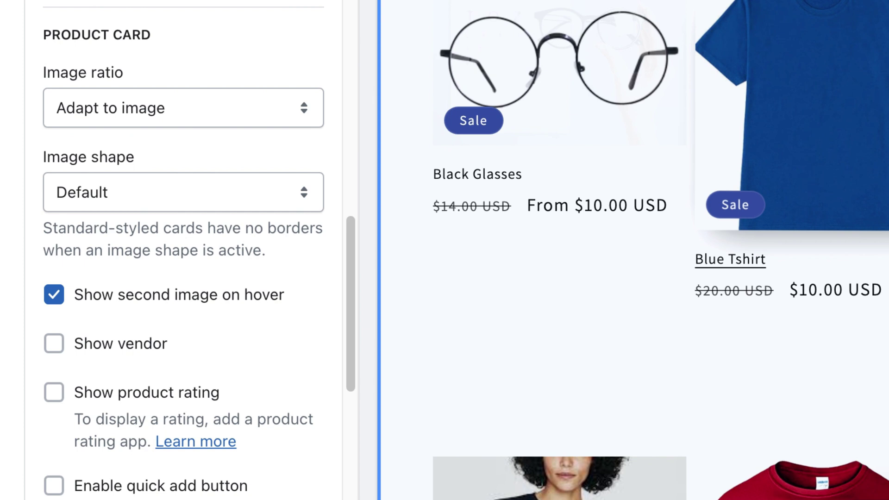
scroll(660, 250, down, 2)
scroll(660, 250, down, 2)
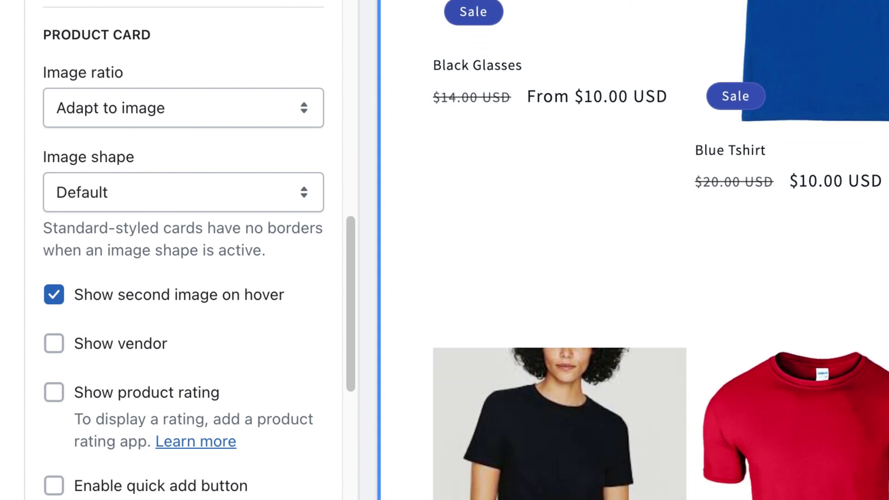
- Set the product card image shape to Arch, then change it to Round
click(223, 194)
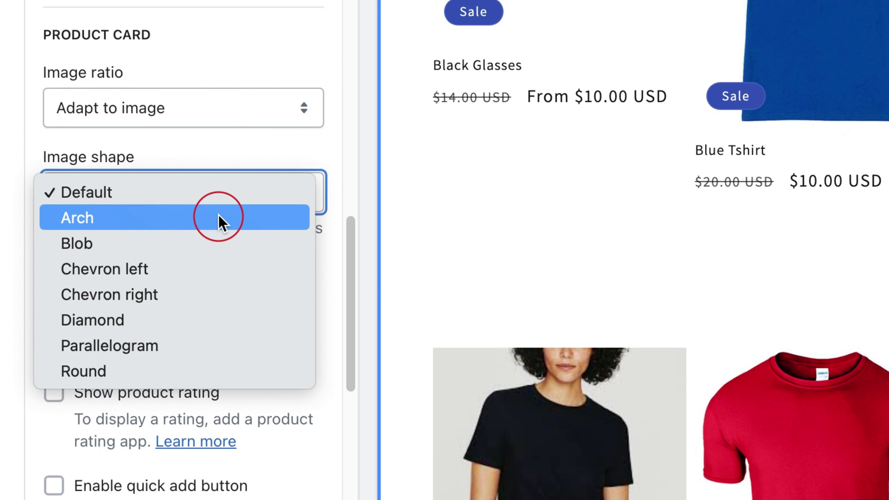
click(218, 217)
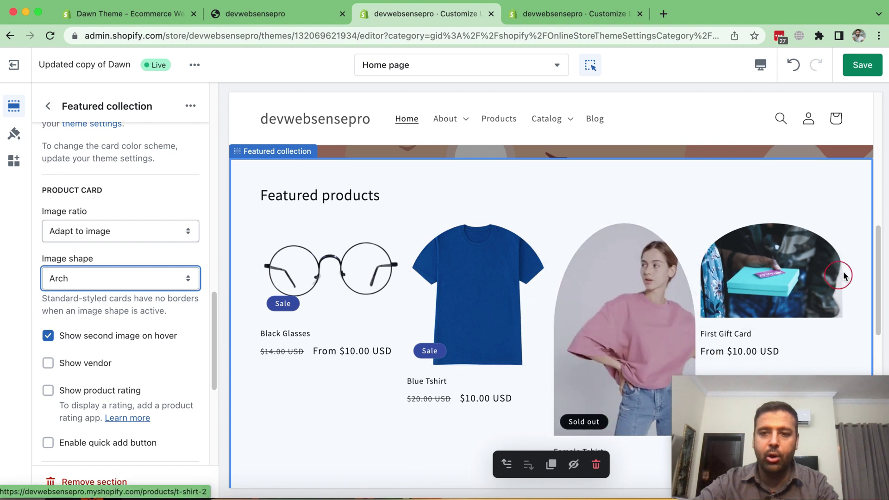
mouse_move(879, 242)
mouse_down()
mouse_move(877, 314)
mouse_move(880, 253)
mouse_move(879, 265)
mouse_up()
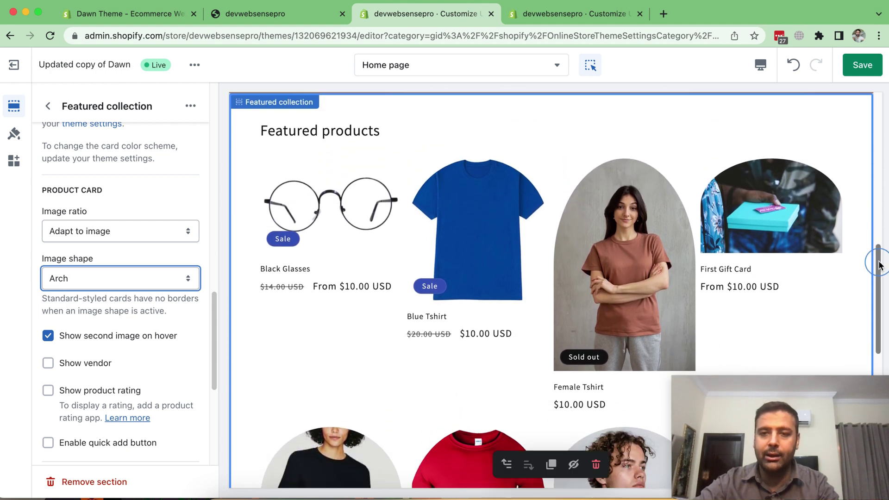
click(178, 278)
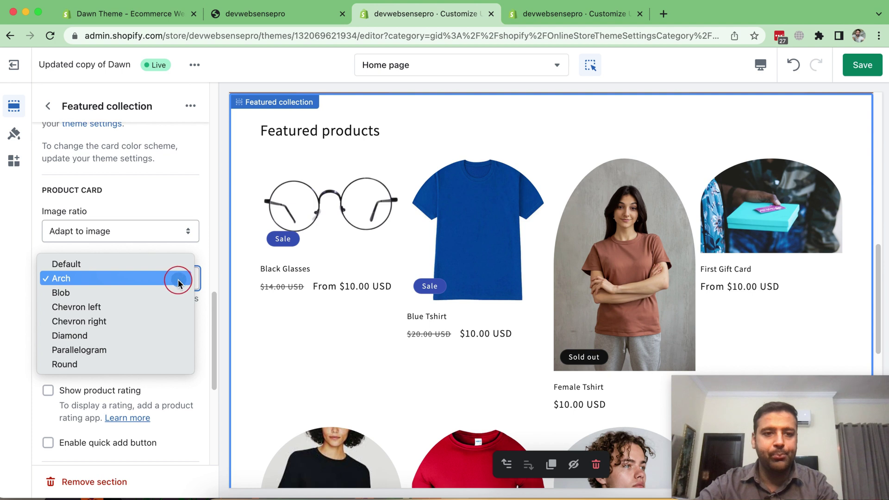
click(168, 294)
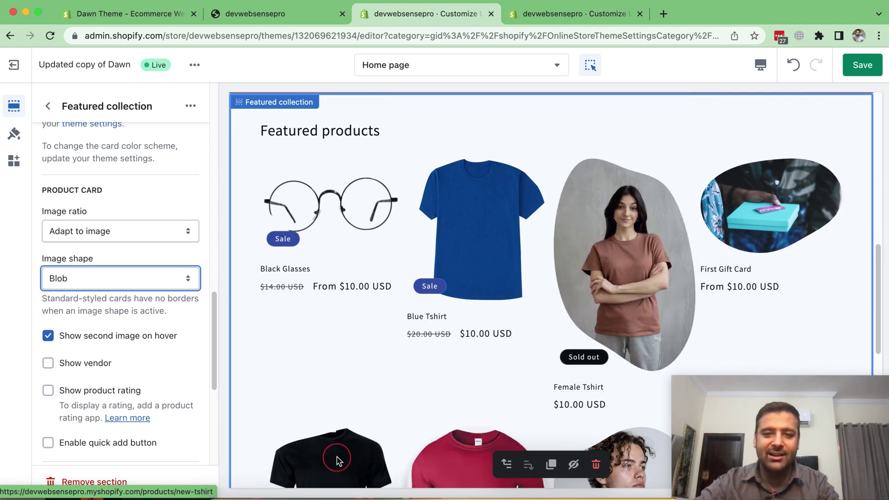
- Highlight the gift card recipient note, then tick the gift option and try the recipient fields
click(131, 14)
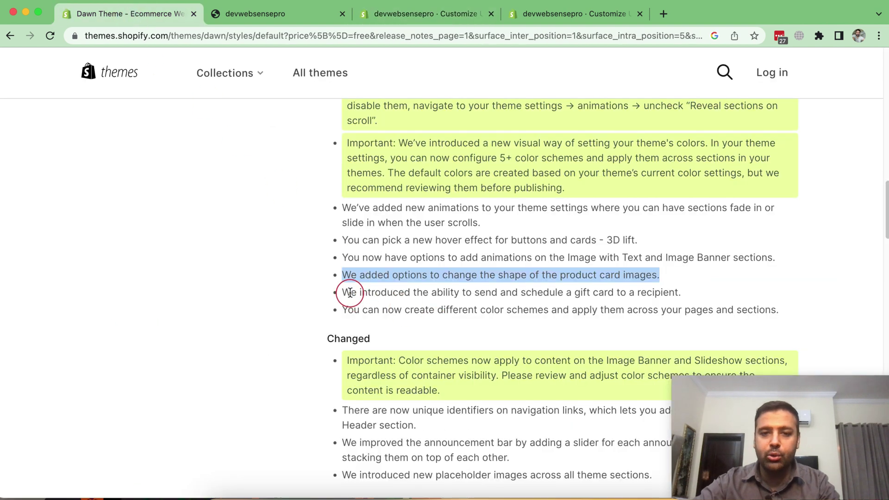
drag(709, 294, 449, 295)
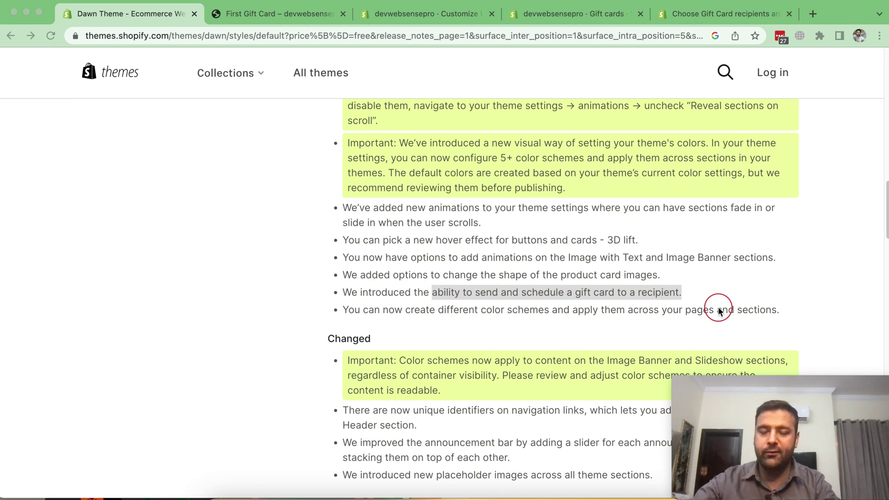
scroll(882, 209, up, 3)
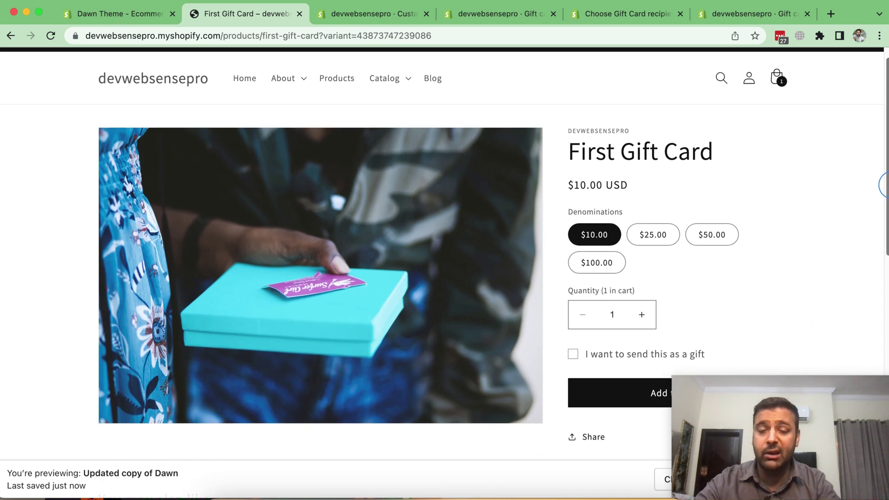
scroll(883, 209, down, 2)
scroll(882, 214, down, 1)
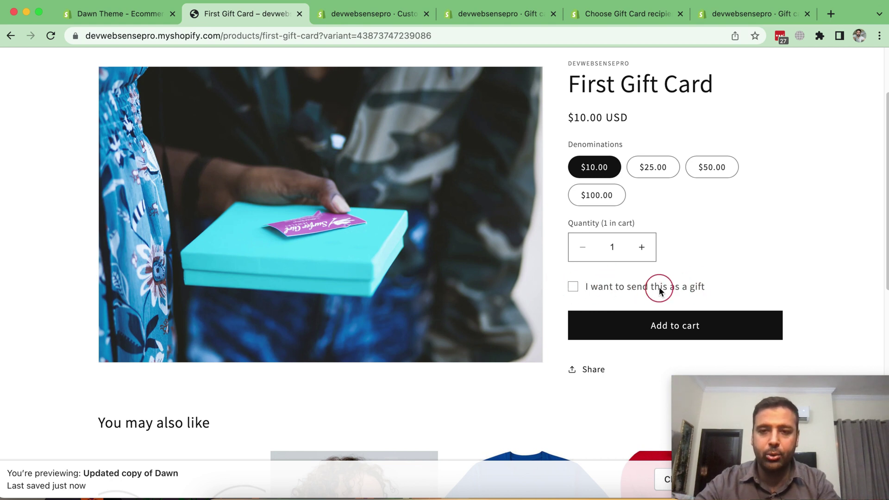
click(574, 287)
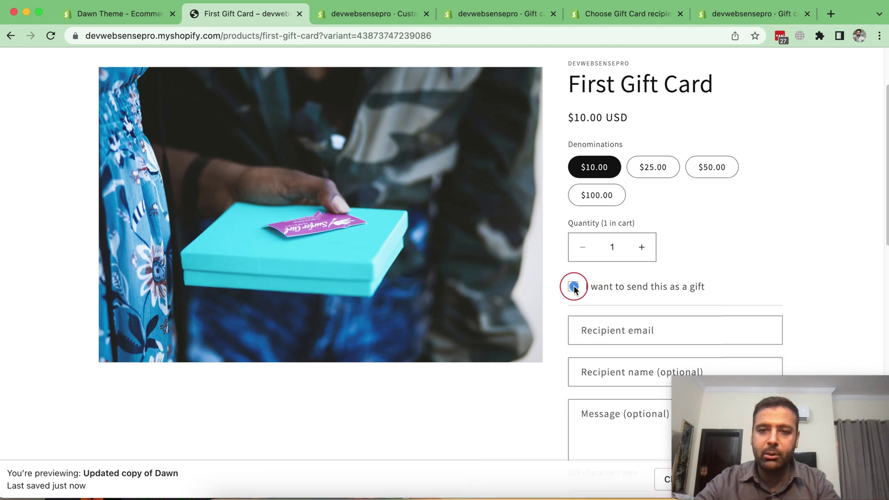
mouse_move(883, 162)
mouse_down()
mouse_move(886, 240)
mouse_move(884, 229)
mouse_up()
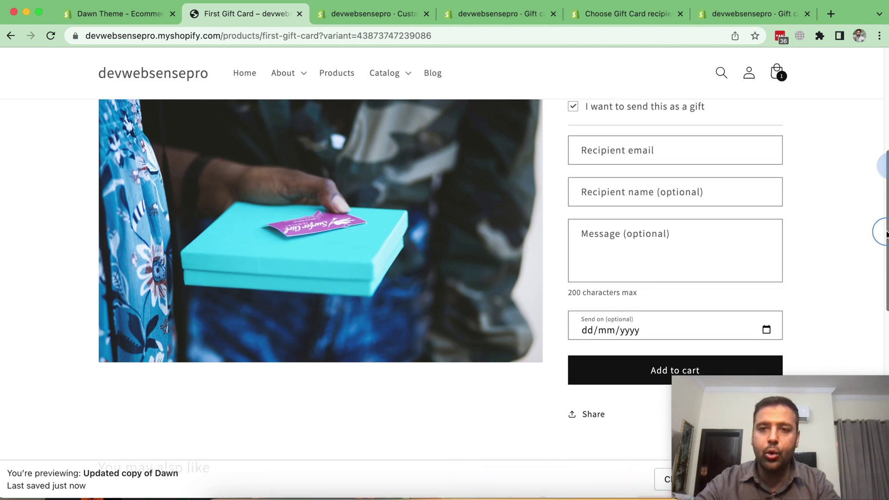
click(602, 152)
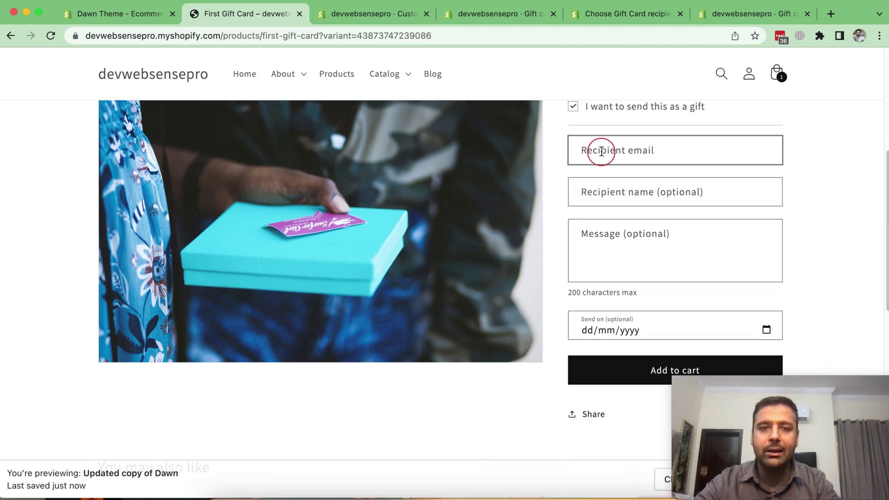
click(591, 192)
click(596, 230)
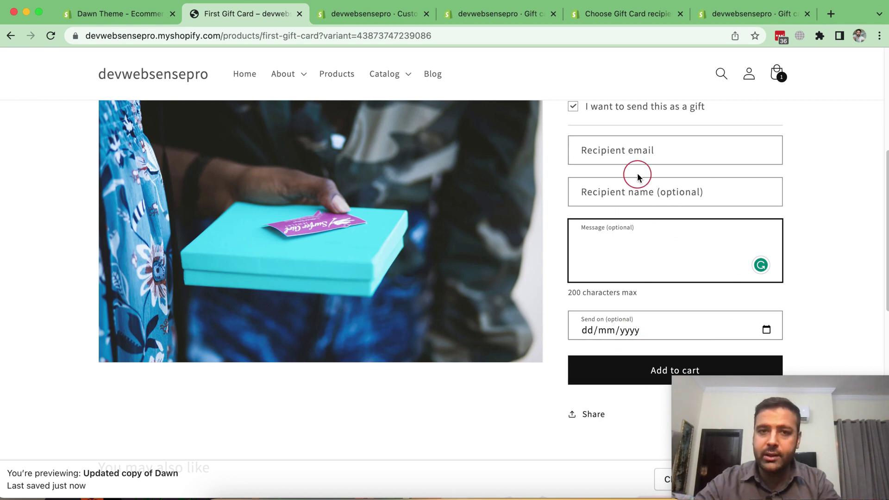
- Inspect the Product information Buy buttons block, then reload the First Gift Card page
click(390, 15)
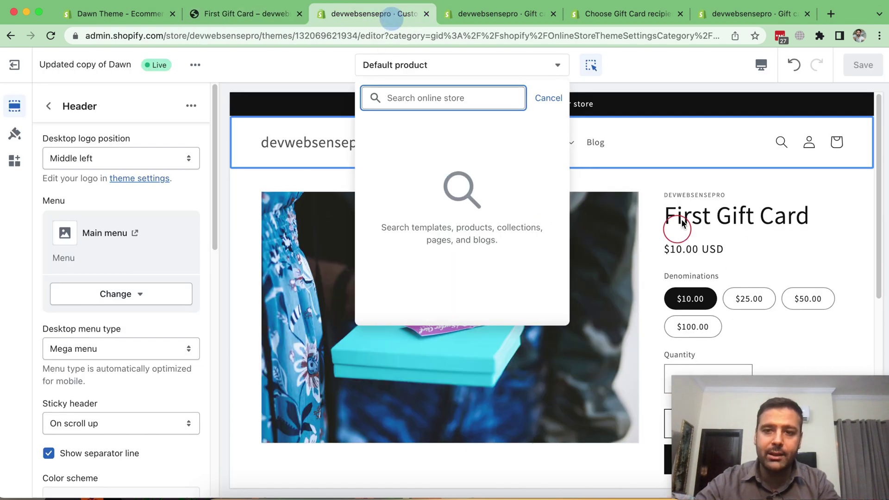
click(651, 230)
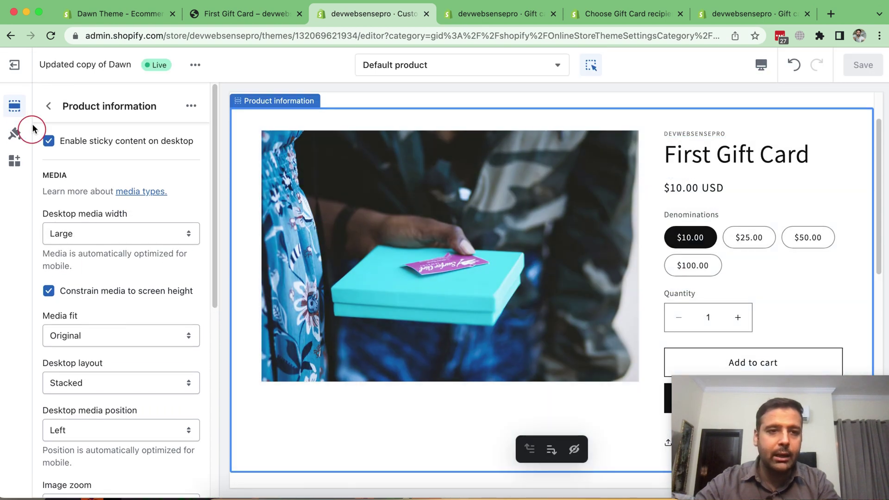
click(46, 108)
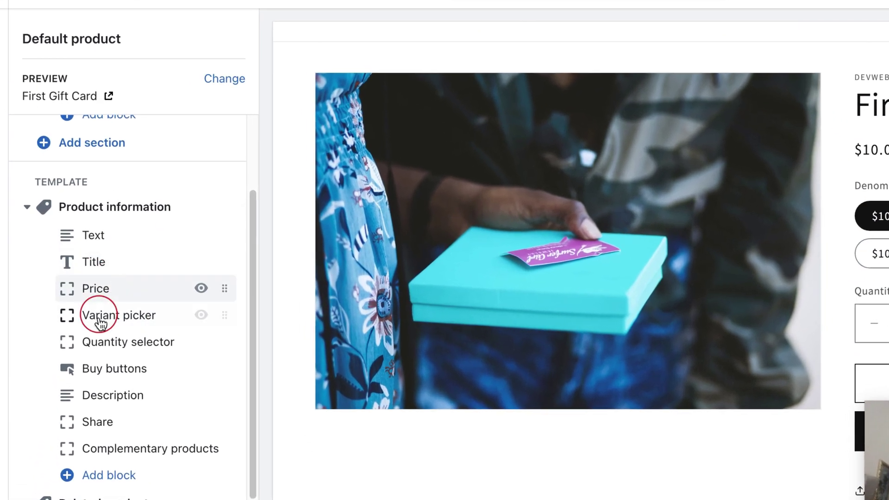
click(121, 375)
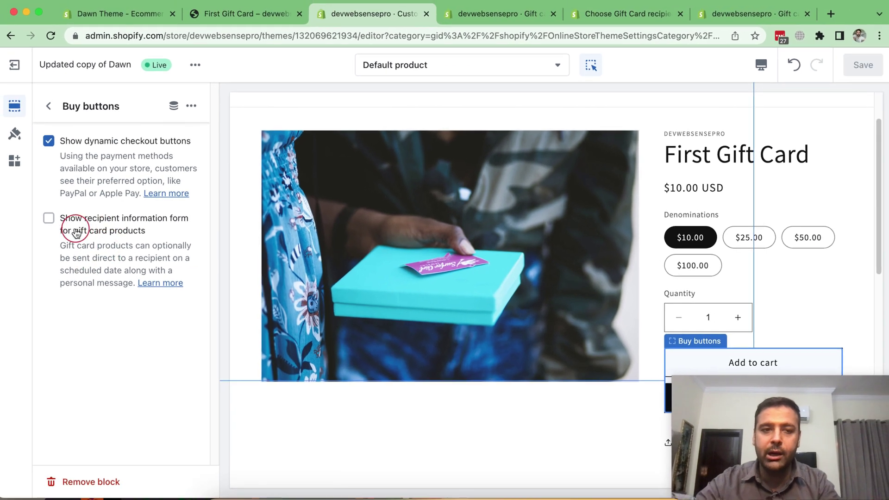
click(233, 13)
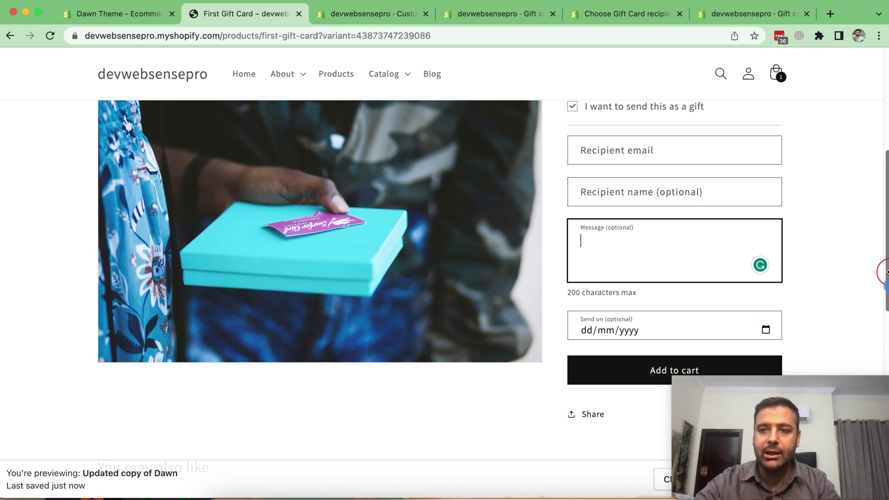
drag(882, 272, 882, 255)
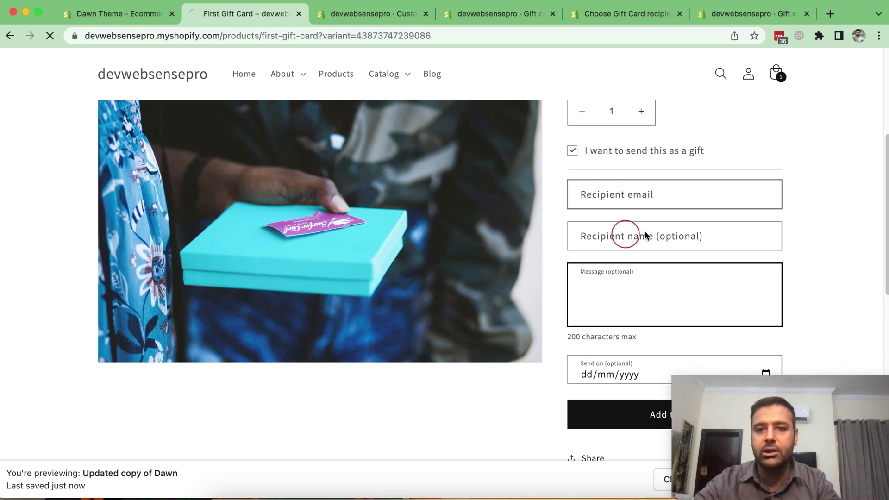
key(super+r)
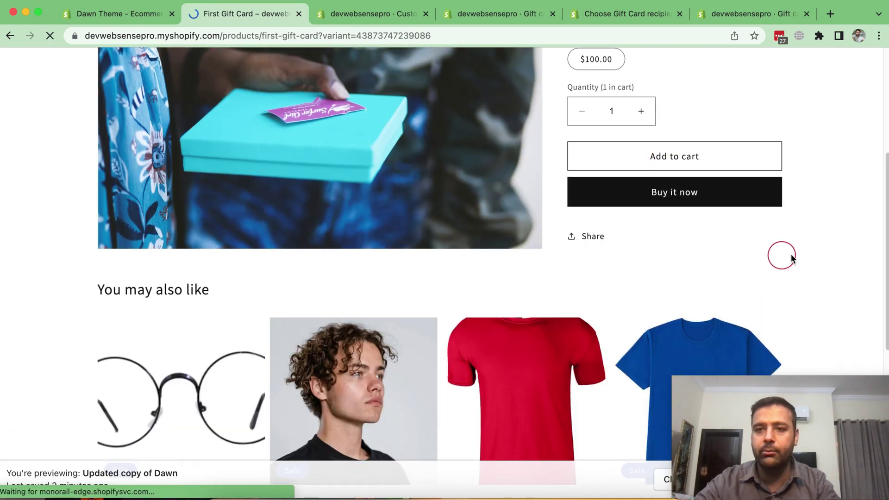
drag(883, 254, 862, 199)
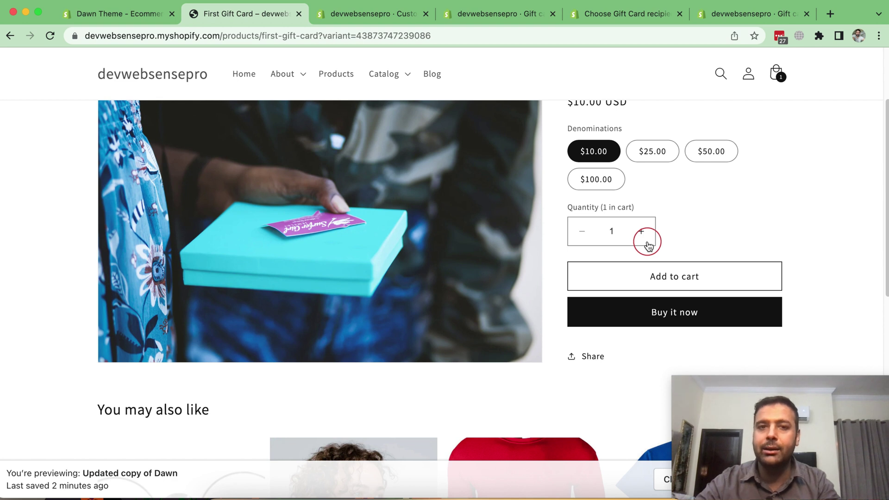
- Enable 'Show recipient information form' in the Buy buttons block and save the theme
click(391, 21)
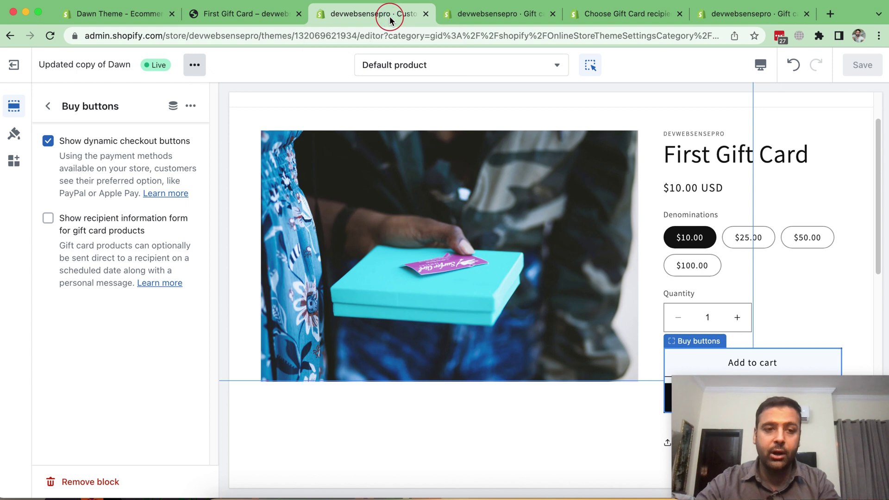
click(48, 220)
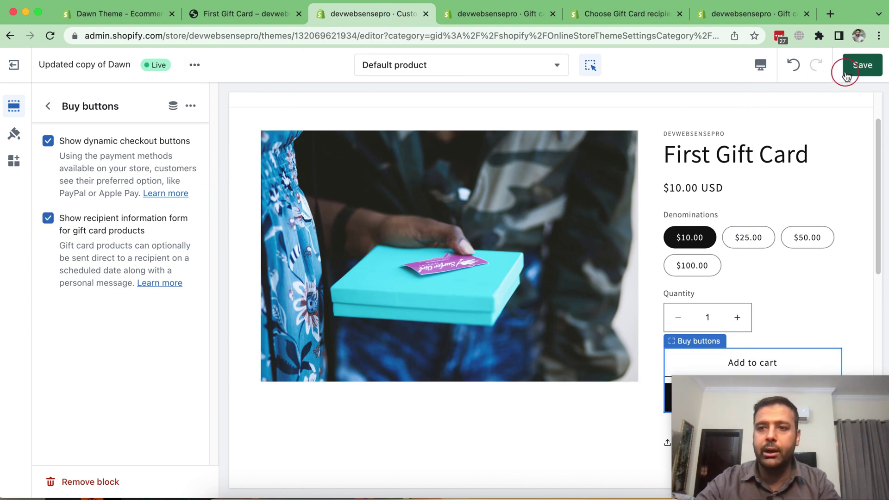
click(861, 65)
- Reload the First Gift Card page and tick the send-as-gift option
click(230, 13)
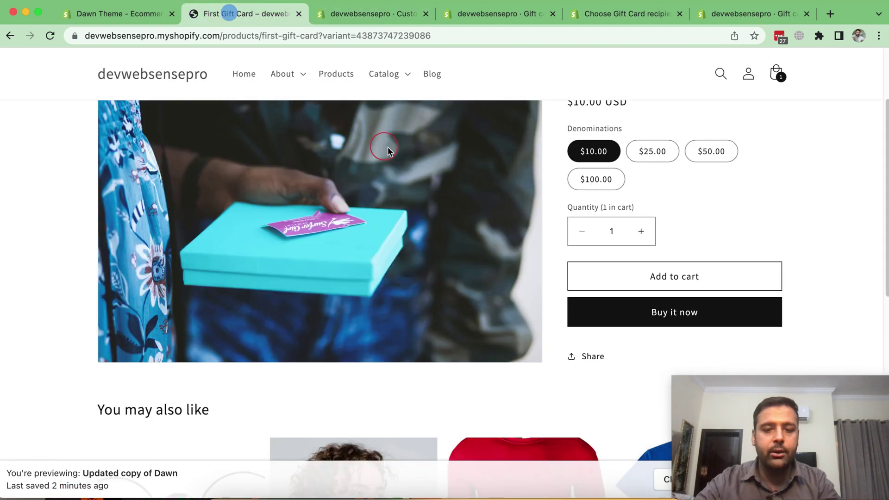
key(super+r)
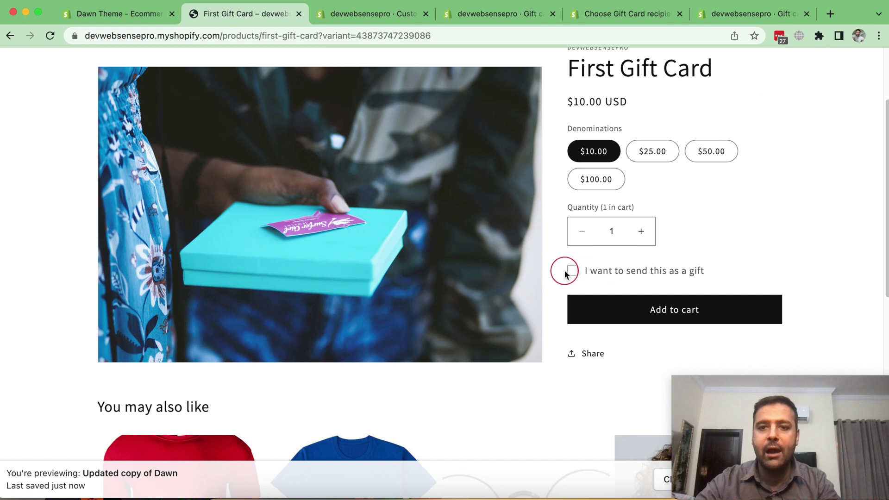
click(622, 274)
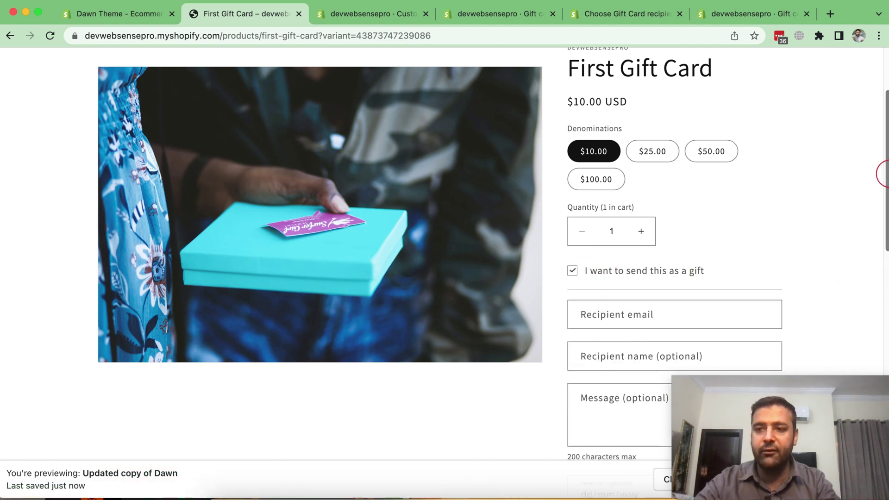
drag(885, 175, 883, 243)
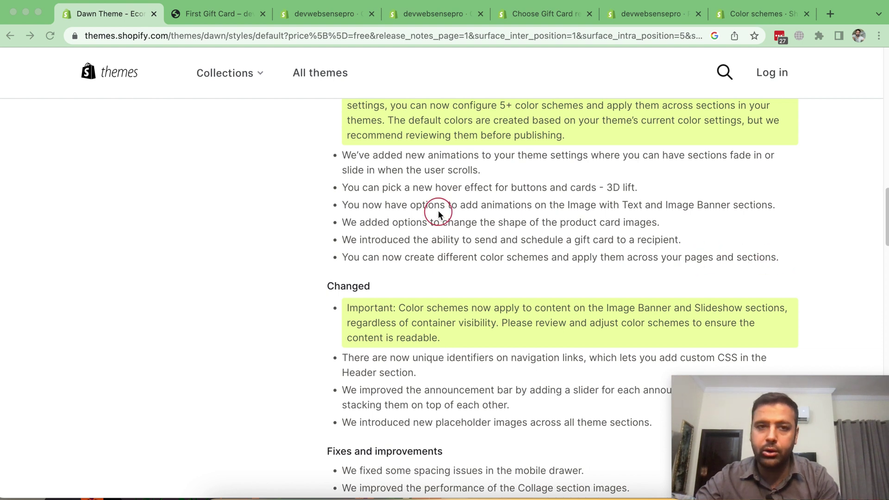
- Switch the Contact Form section to the dark Scheme 3, then return to the release notes
click(293, 20)
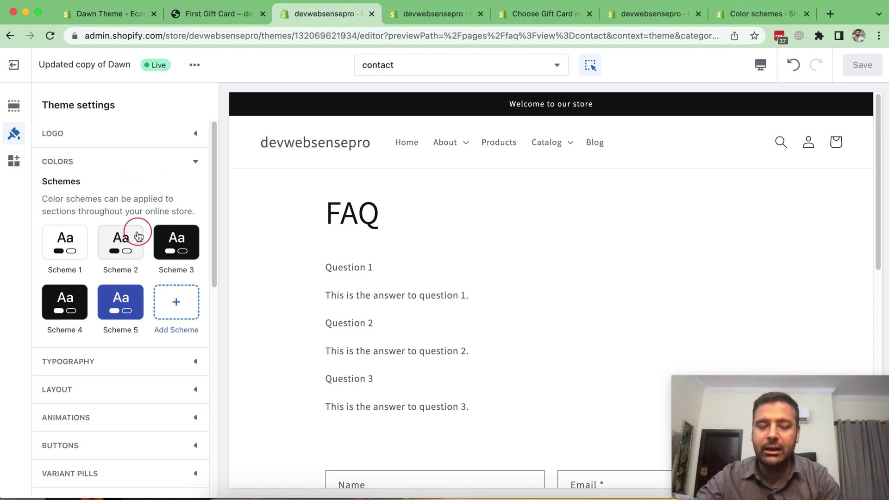
click(14, 106)
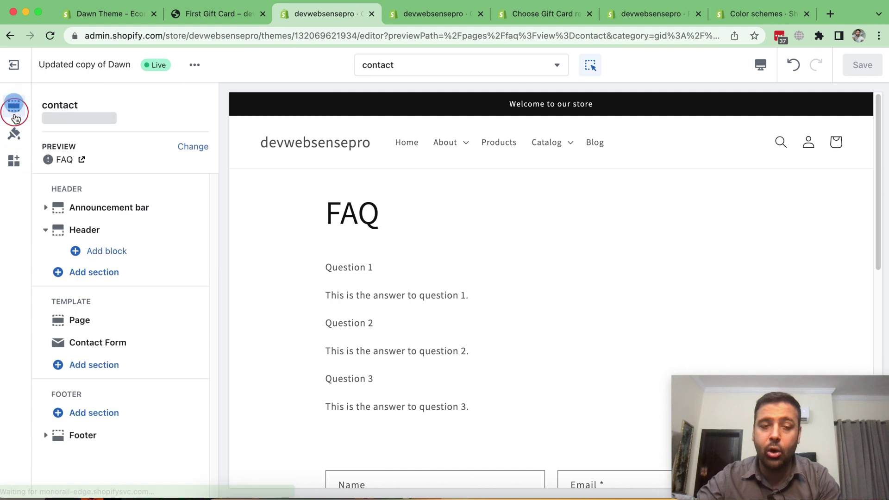
click(127, 344)
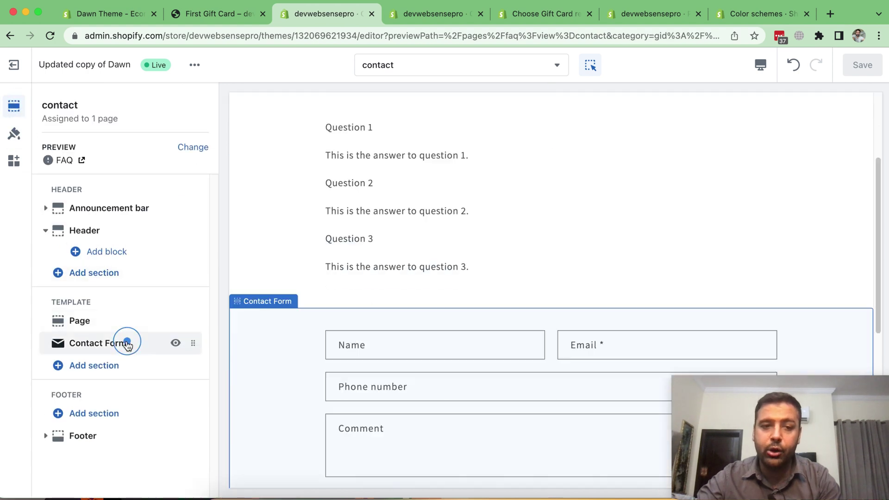
scroll(169, 201, down, 3)
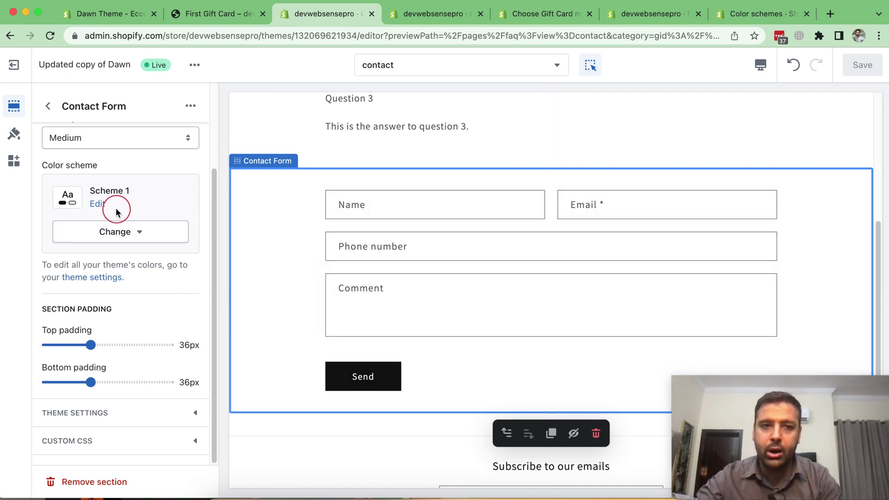
scroll(104, 261, up, 2)
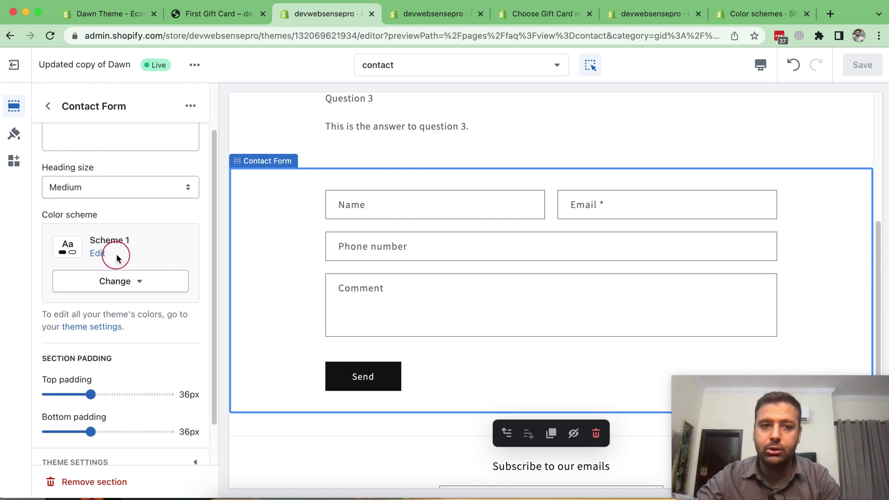
click(131, 280)
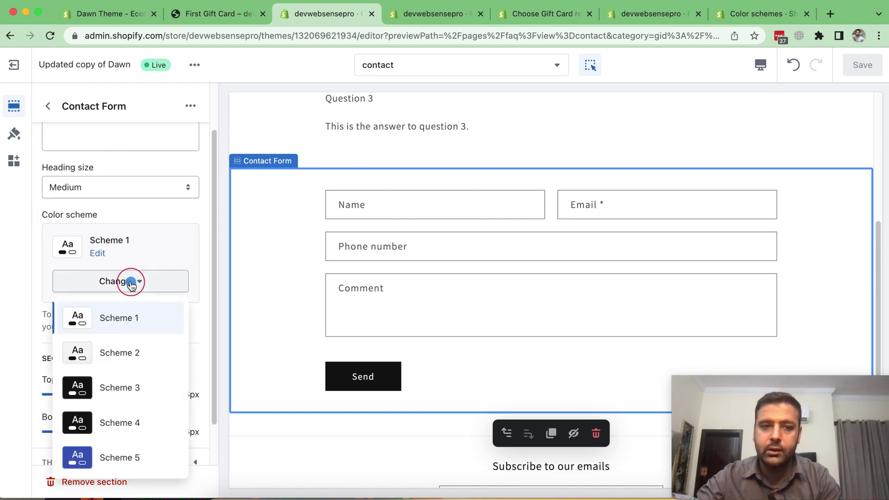
click(127, 389)
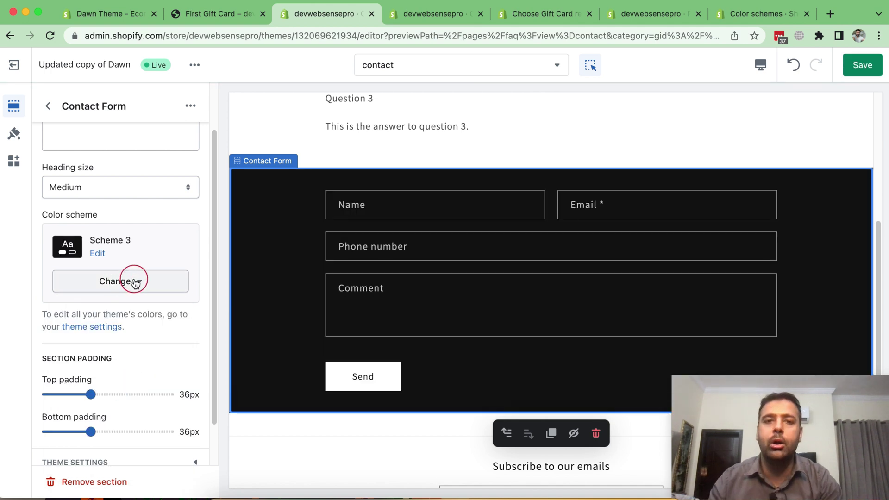
click(115, 13)
scroll(498, 210, up, 1)
scroll(499, 210, up, 3)
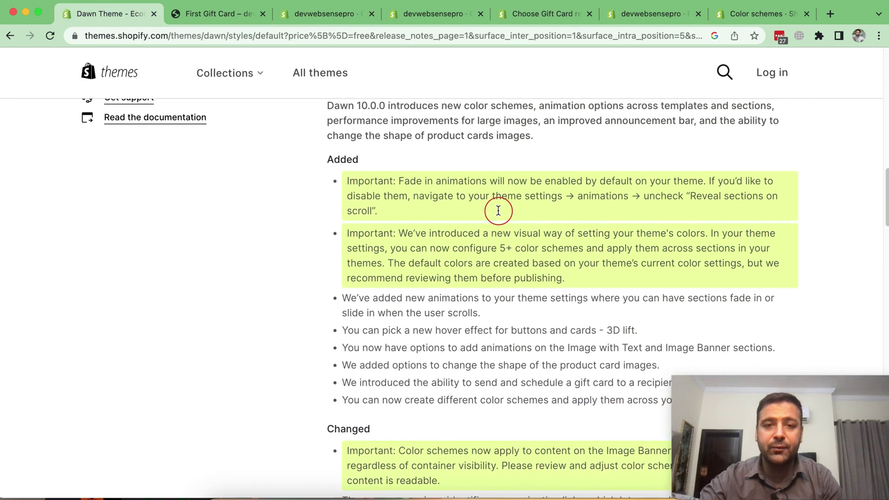